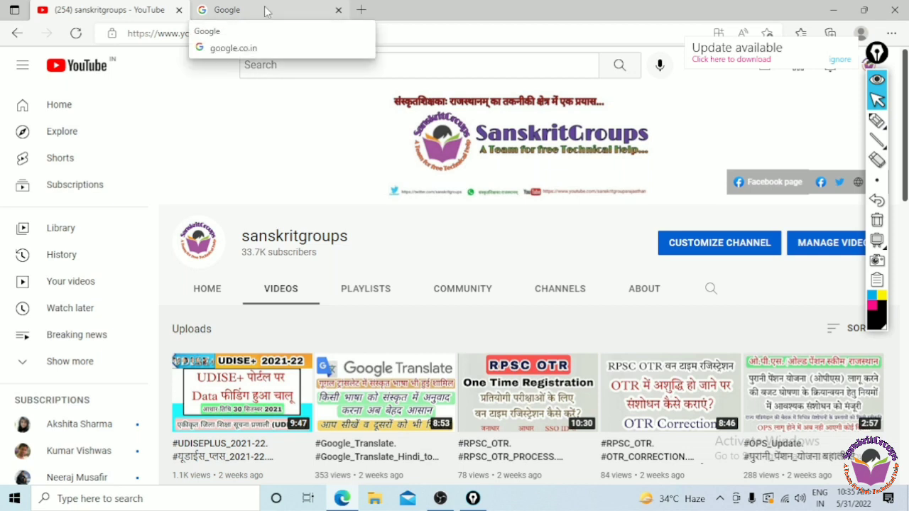
# - On the Google tab, search 'shaladarpan sanskrit' using the recent-search suggestion
pyautogui.click(266, 12)
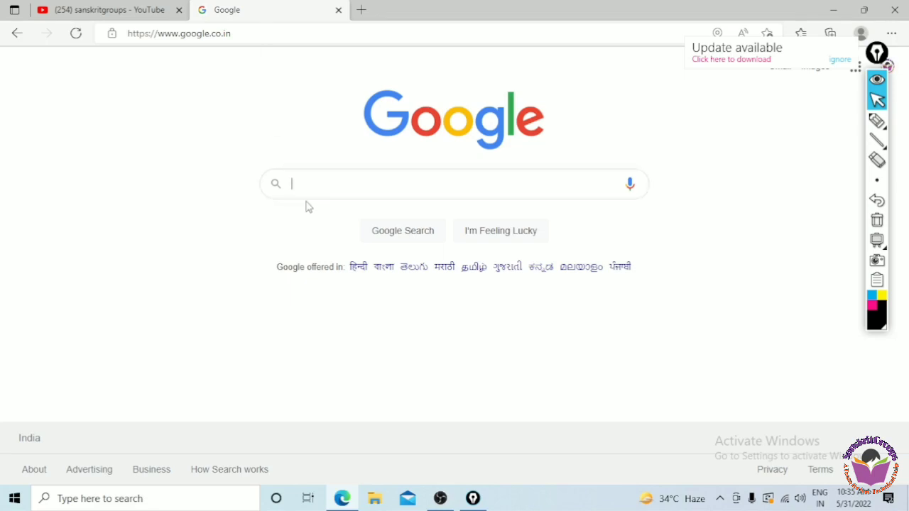
pyautogui.click(390, 178)
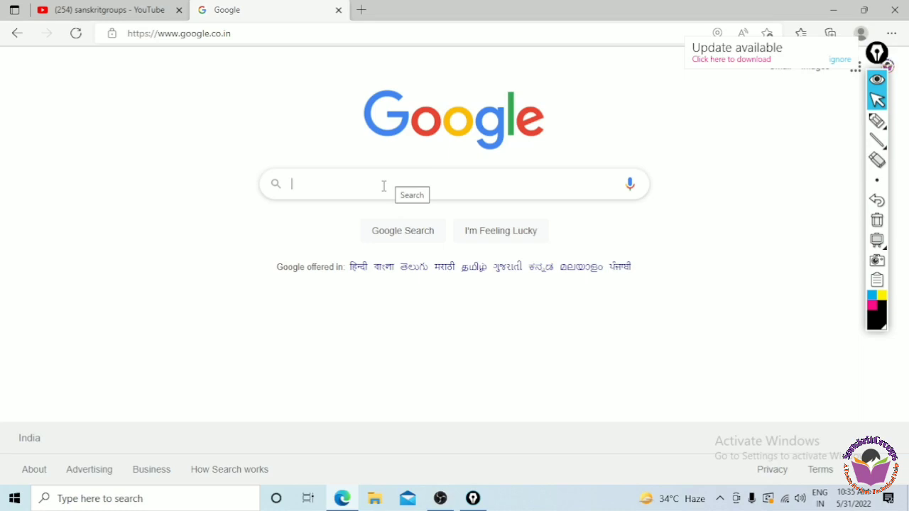
pyautogui.click(384, 185)
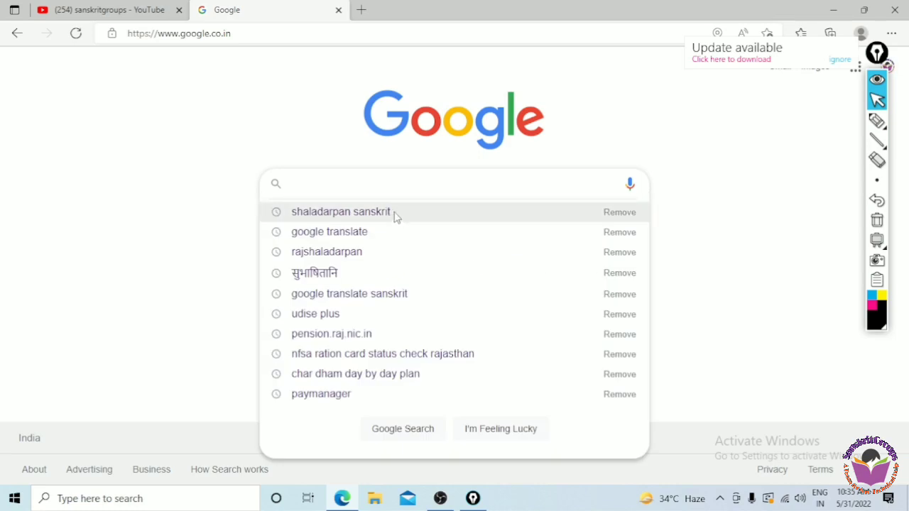
pyautogui.click(396, 215)
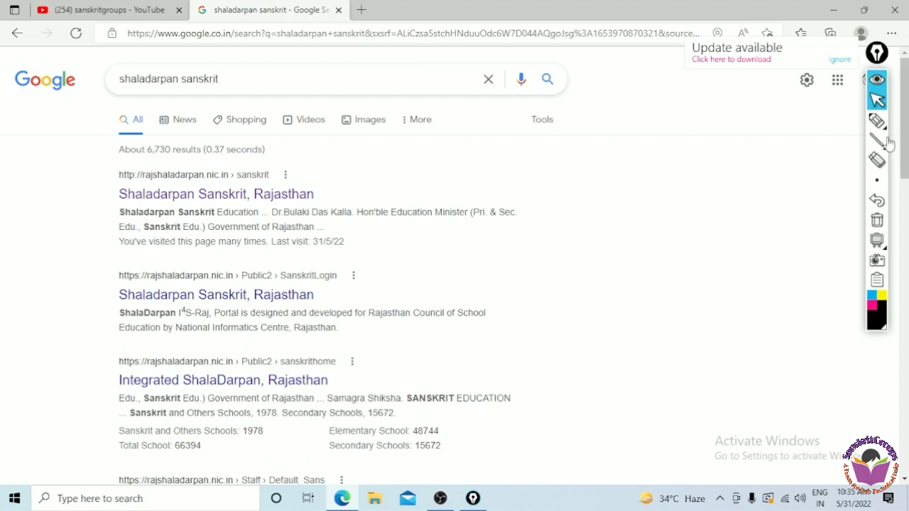
# - Annotate the first result: box it, underline 'Sanskrit' and add a check mark
pyautogui.moveTo(880, 138)
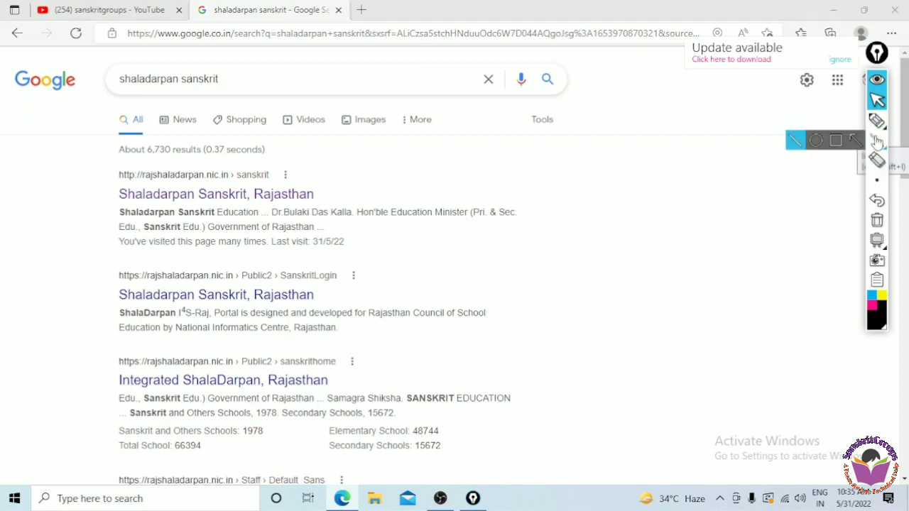
pyautogui.click(836, 140)
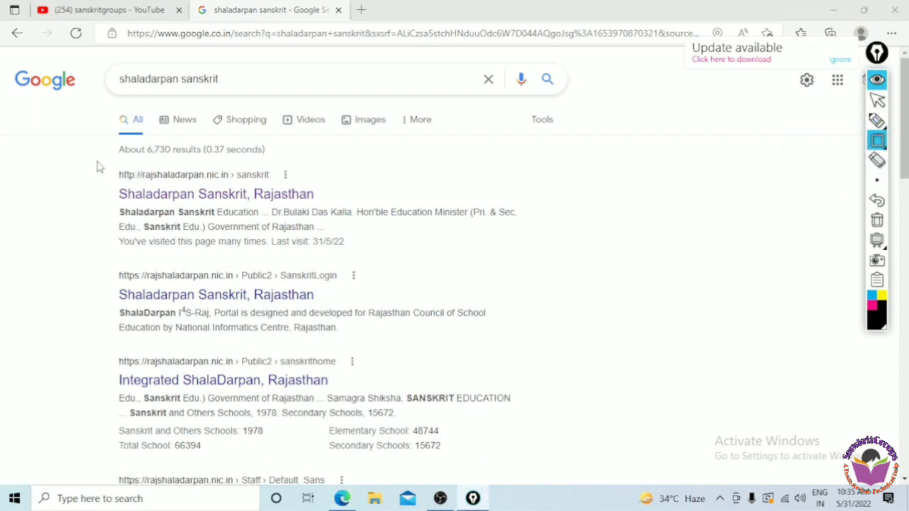
pyautogui.moveTo(97, 160)
pyautogui.mouseDown()
pyautogui.moveTo(328, 252)
pyautogui.moveTo(568, 259)
pyautogui.mouseUp()
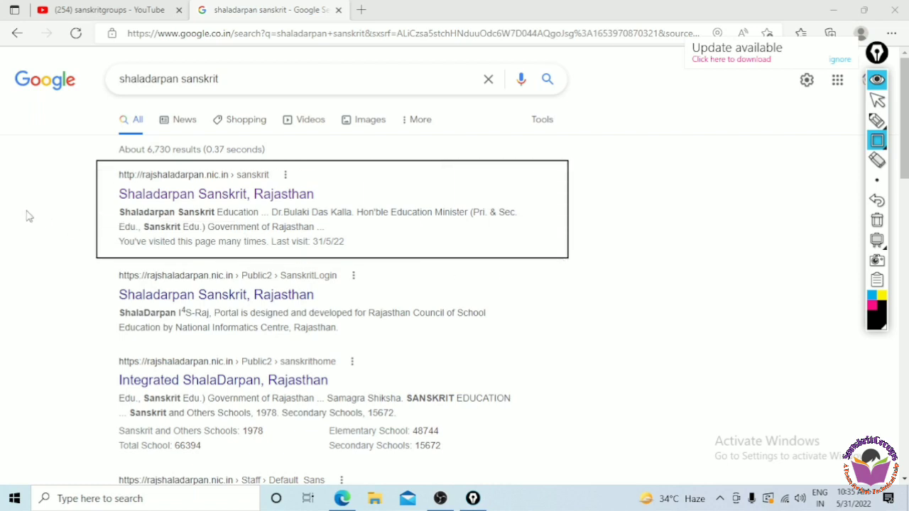
pyautogui.click(875, 121)
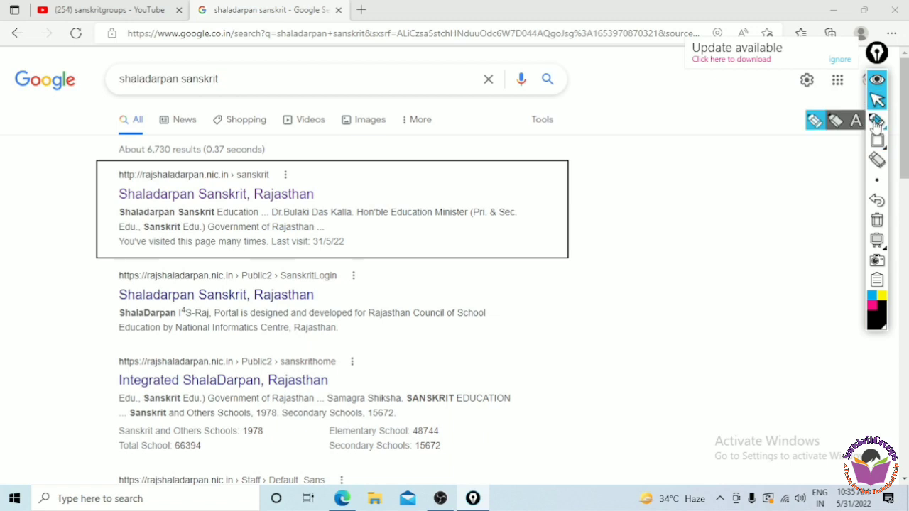
pyautogui.moveTo(197, 205); pyautogui.dragTo(253, 206)
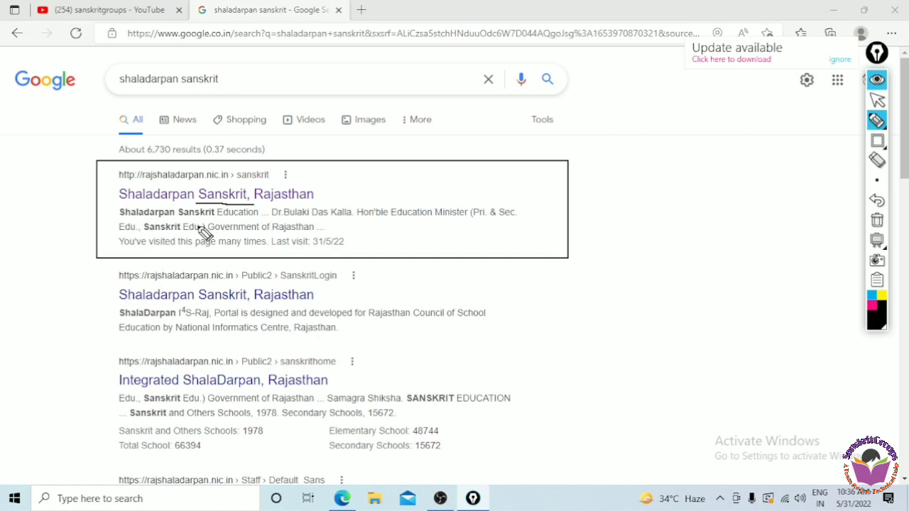
pyautogui.moveTo(77, 208); pyautogui.dragTo(115, 186)
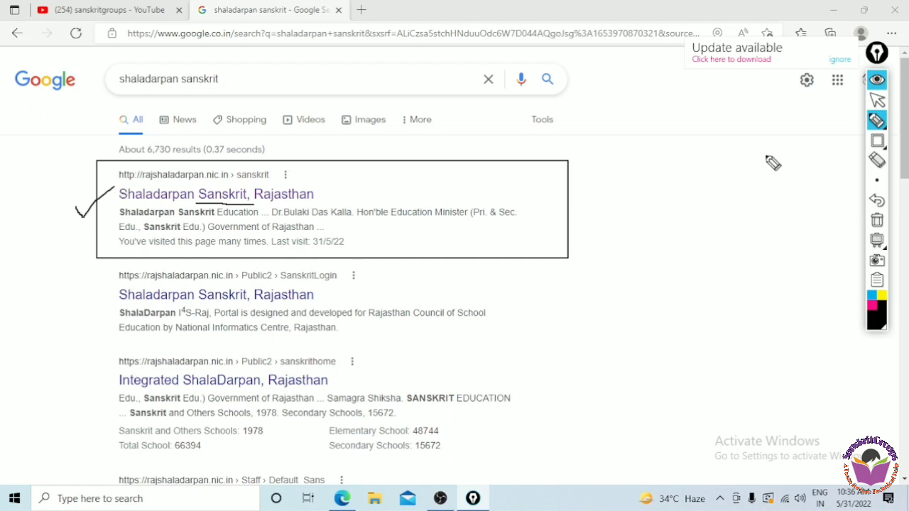
# - Clear the annotations and open the first 'Shaladarpan Sanskrit, Rajasthan' result
pyautogui.click(877, 222)
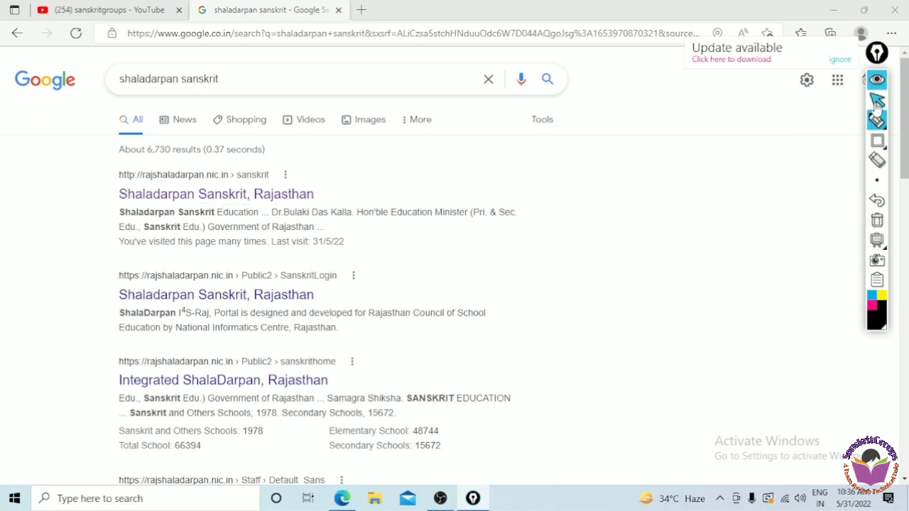
pyautogui.click(877, 105)
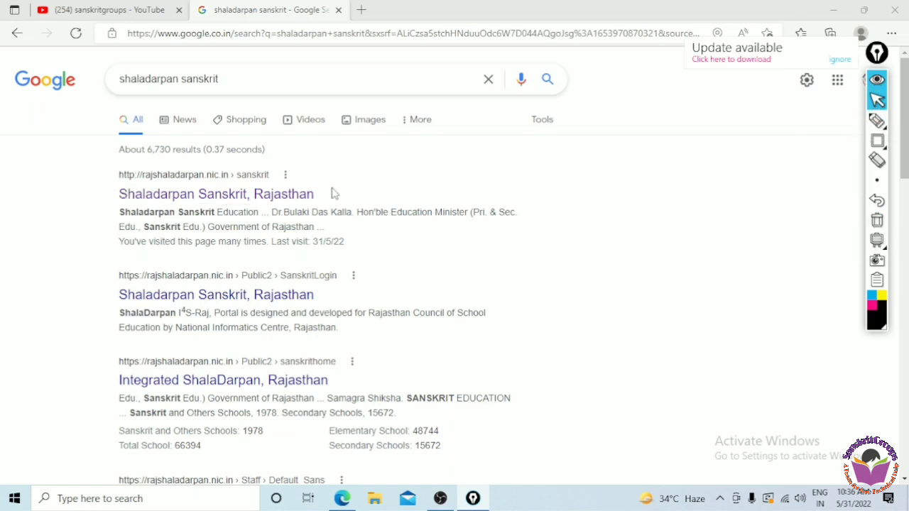
pyautogui.click(242, 194)
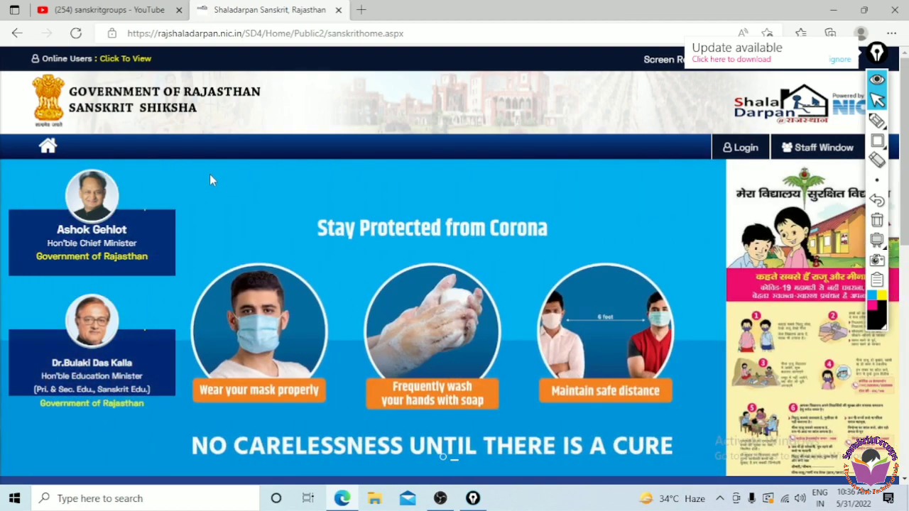
# - Box, underline and check-mark the SANSKRIT SHIKSHA header, then erase the marks
pyautogui.click(877, 141)
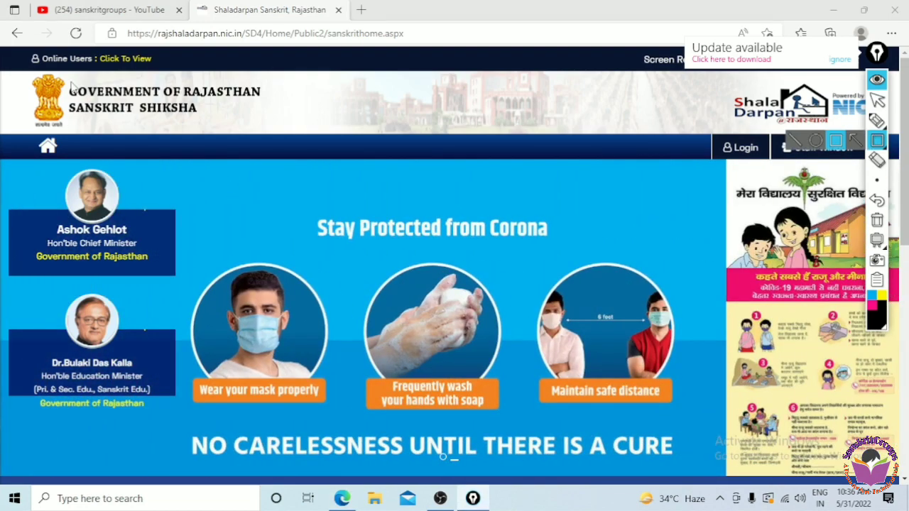
pyautogui.moveTo(68, 81)
pyautogui.mouseDown()
pyautogui.moveTo(200, 132)
pyautogui.moveTo(272, 134)
pyautogui.moveTo(267, 124)
pyautogui.mouseUp()
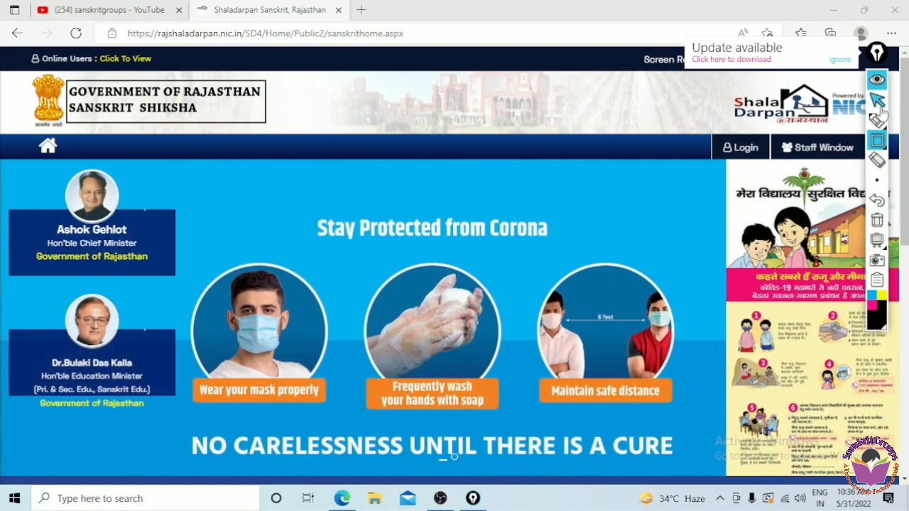
pyautogui.click(877, 121)
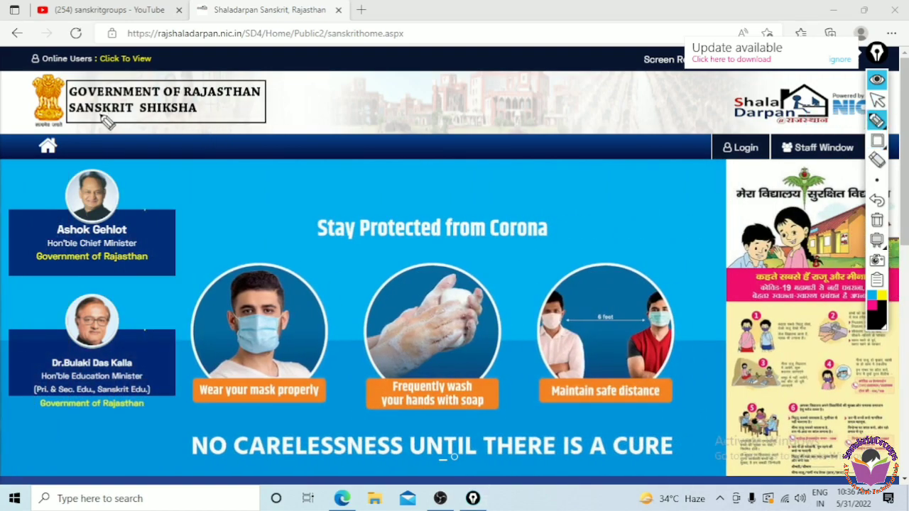
pyautogui.moveTo(101, 116); pyautogui.dragTo(178, 129)
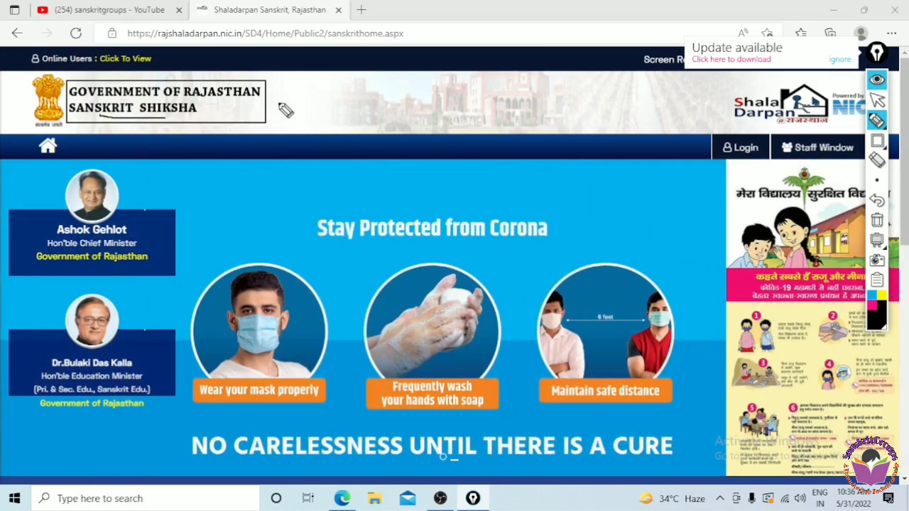
pyautogui.moveTo(279, 105); pyautogui.dragTo(330, 78)
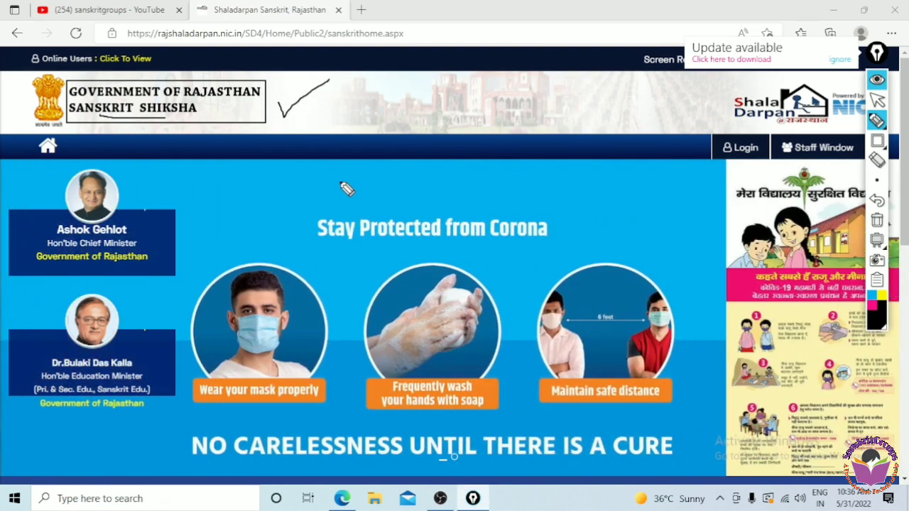
pyautogui.click(878, 102)
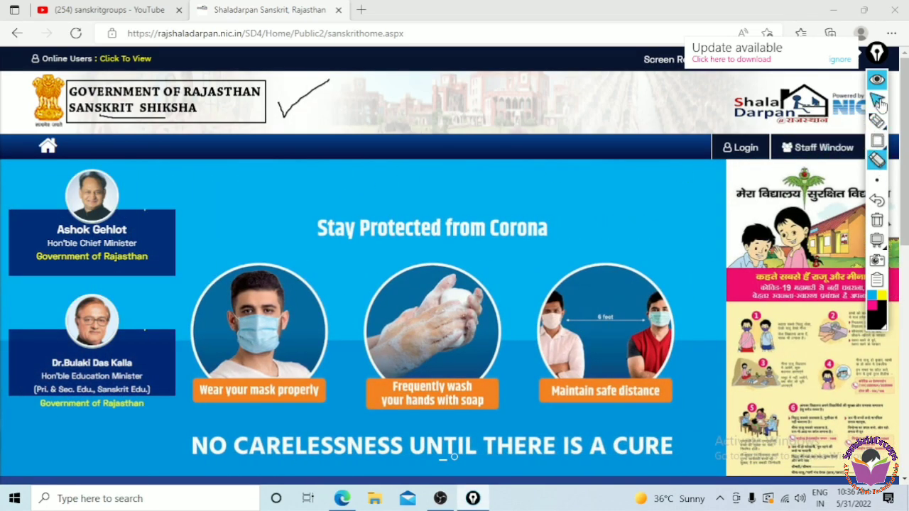
pyautogui.click(877, 220)
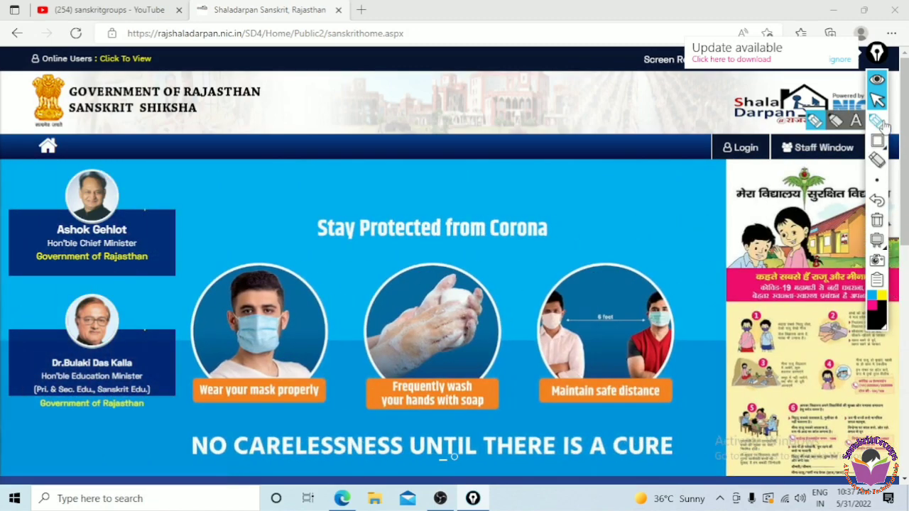
# - Briefly mark the Shala Darpan logo, then open the portal's Login page
pyautogui.click(876, 120)
pyautogui.moveTo(719, 117)
pyautogui.mouseDown()
pyautogui.moveTo(729, 132)
pyautogui.moveTo(753, 118)
pyautogui.mouseUp()
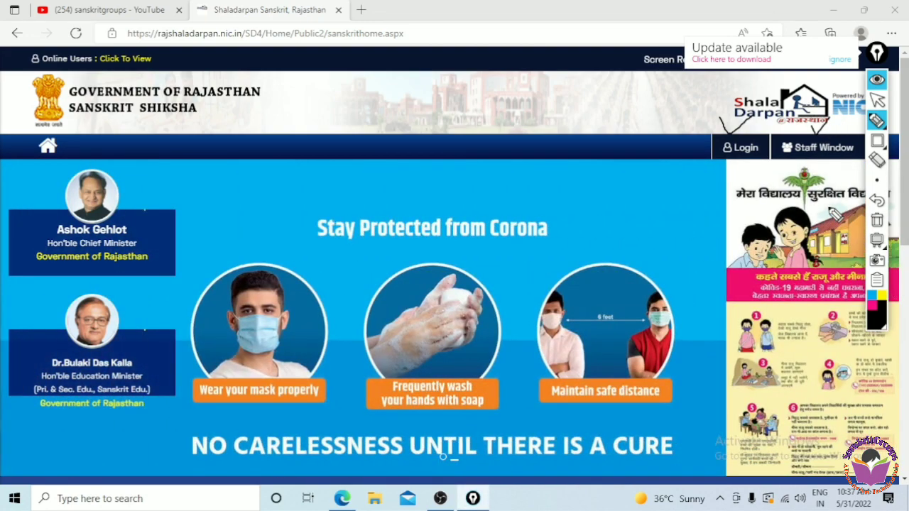
pyautogui.click(876, 101)
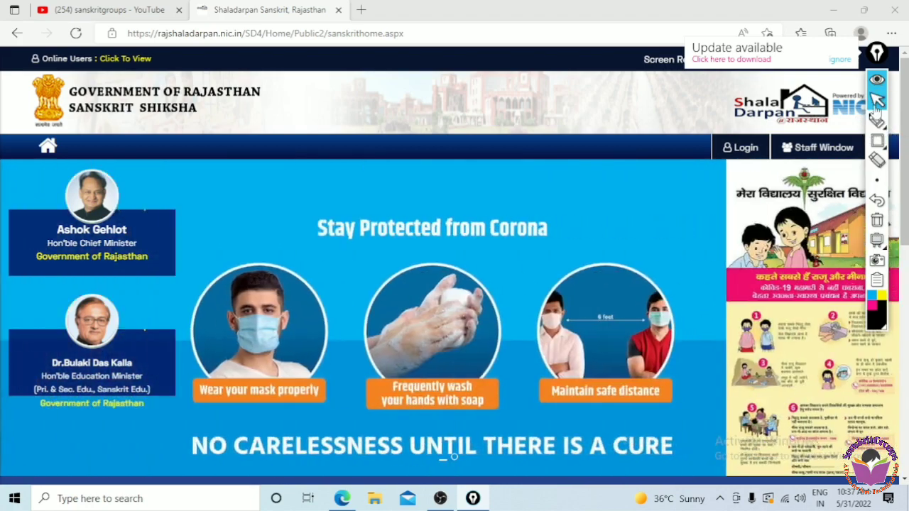
pyautogui.click(747, 150)
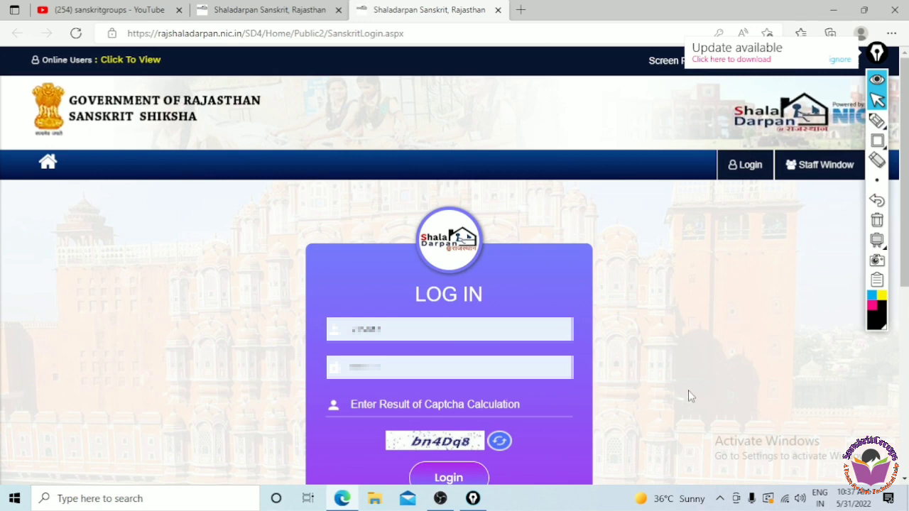
# - Enter the password and captcha, submit, and dismiss the invalid-username warning
pyautogui.click(384, 368)
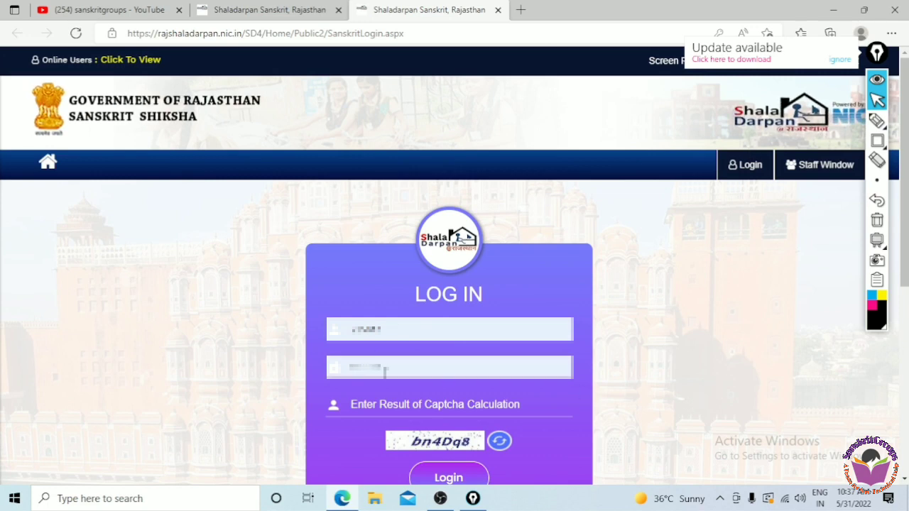
pyautogui.click(421, 402)
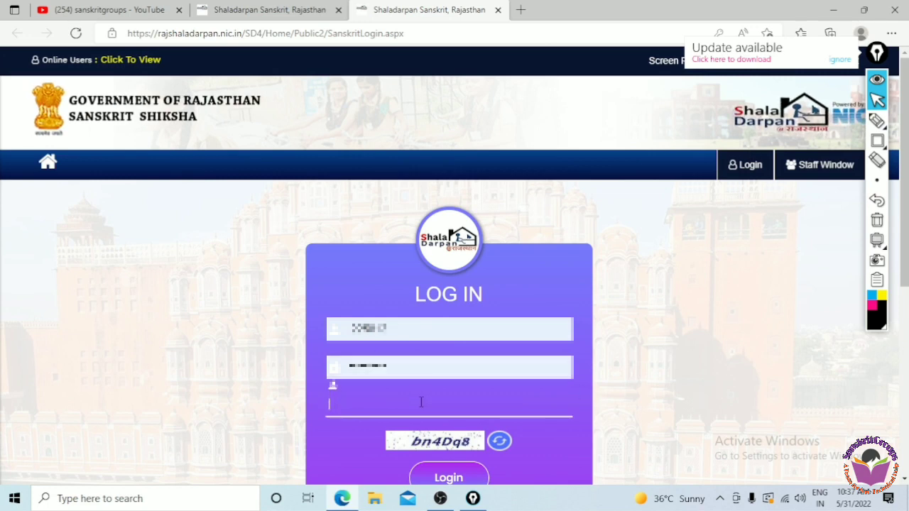
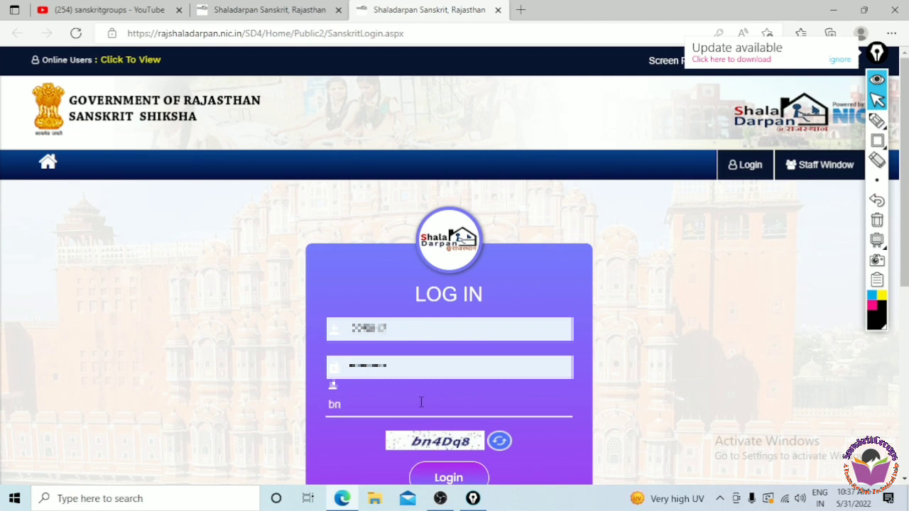
pyautogui.click(460, 482)
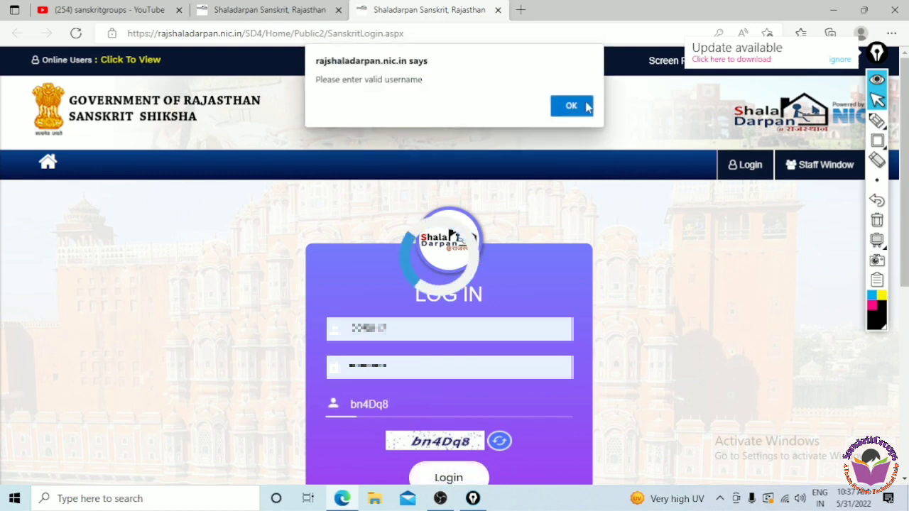
pyautogui.click(586, 107)
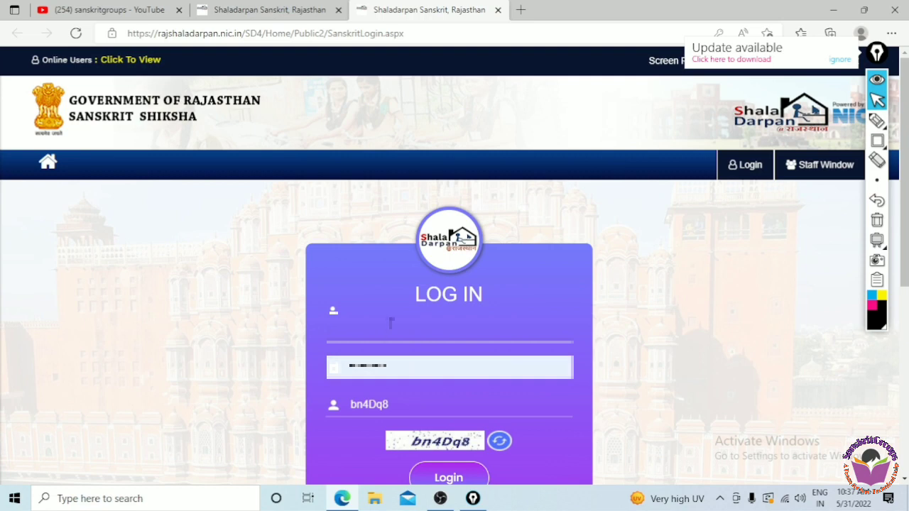
# - Log in using the saved username and password from autofill
pyautogui.click(389, 323)
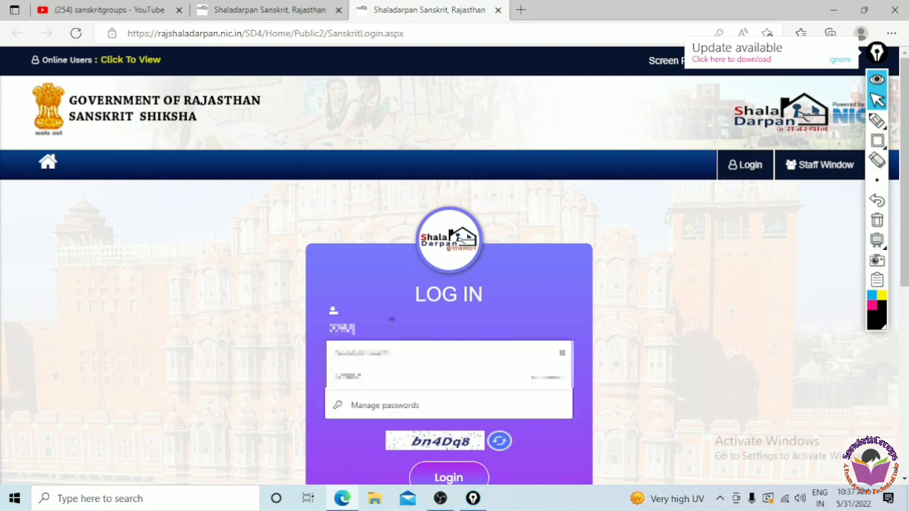
pyautogui.write('11')
pyautogui.click(393, 377)
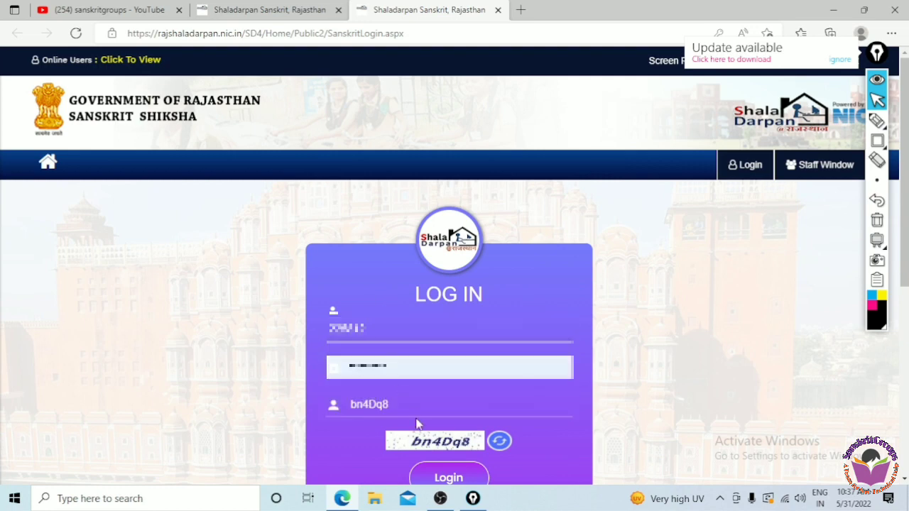
pyautogui.click(444, 479)
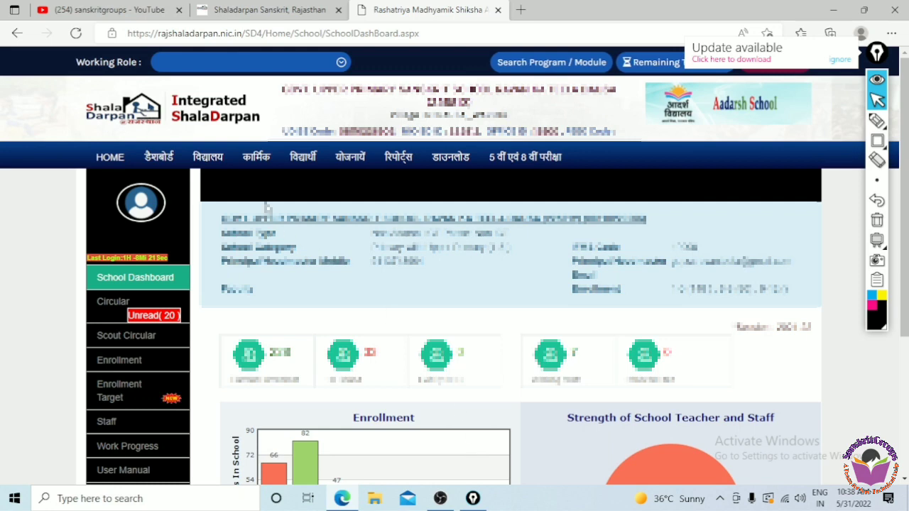
# - From the कार्मिक menu, highlight then open the कक्षाध्यापक मैपिंग page
pyautogui.click(259, 162)
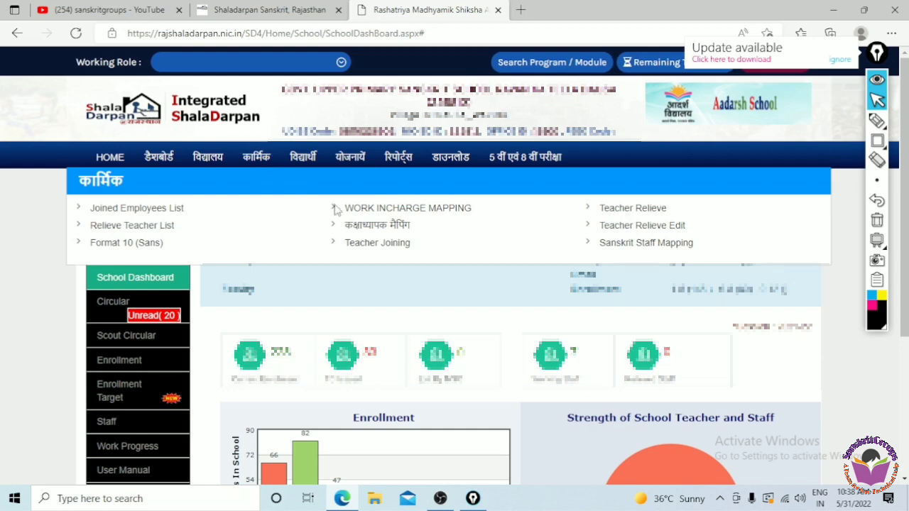
pyautogui.click(876, 141)
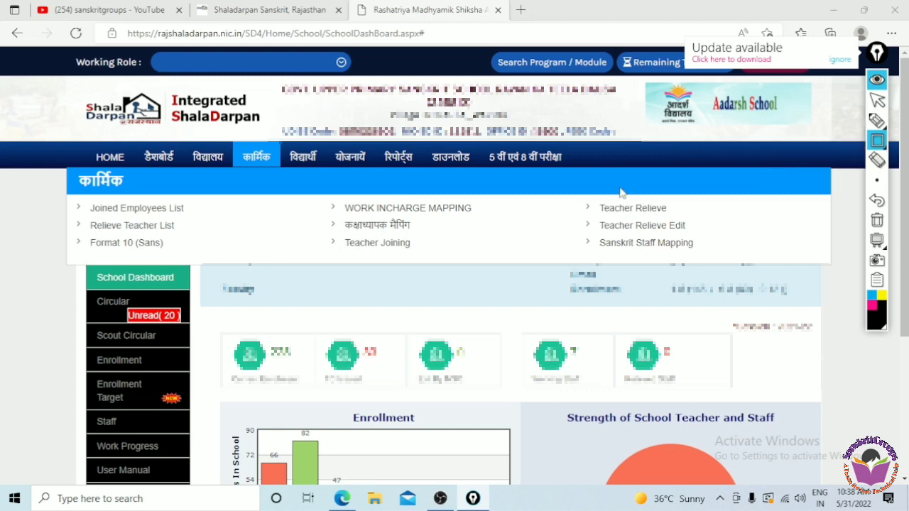
pyautogui.moveTo(321, 217)
pyautogui.mouseDown()
pyautogui.moveTo(338, 233)
pyautogui.moveTo(441, 241)
pyautogui.mouseUp()
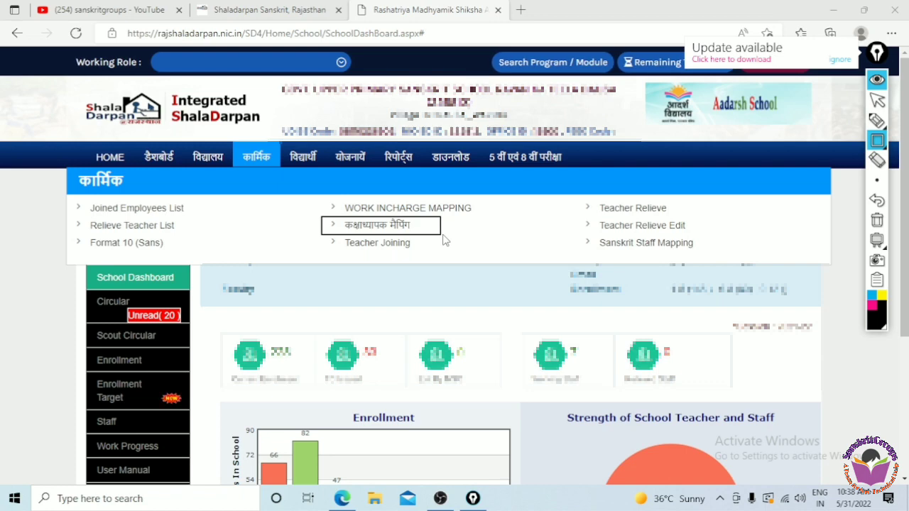
pyautogui.click(878, 226)
pyautogui.click(876, 100)
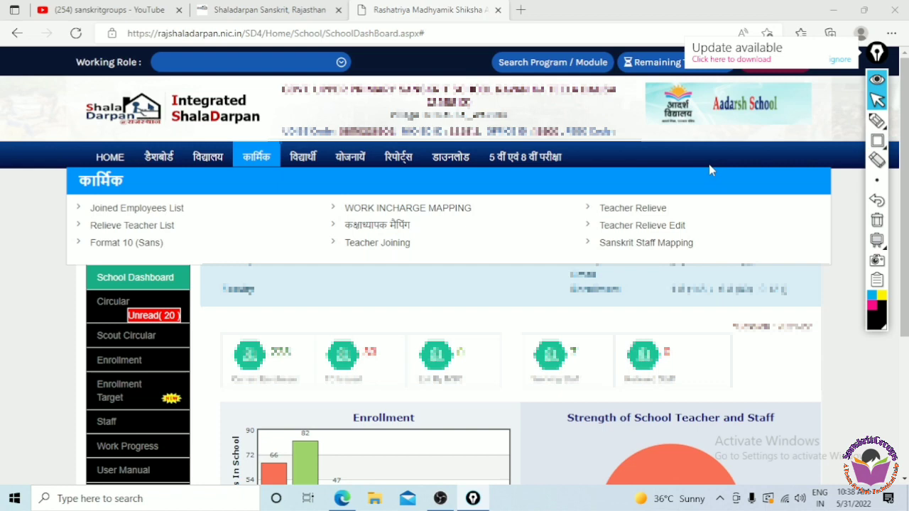
pyautogui.click(396, 226)
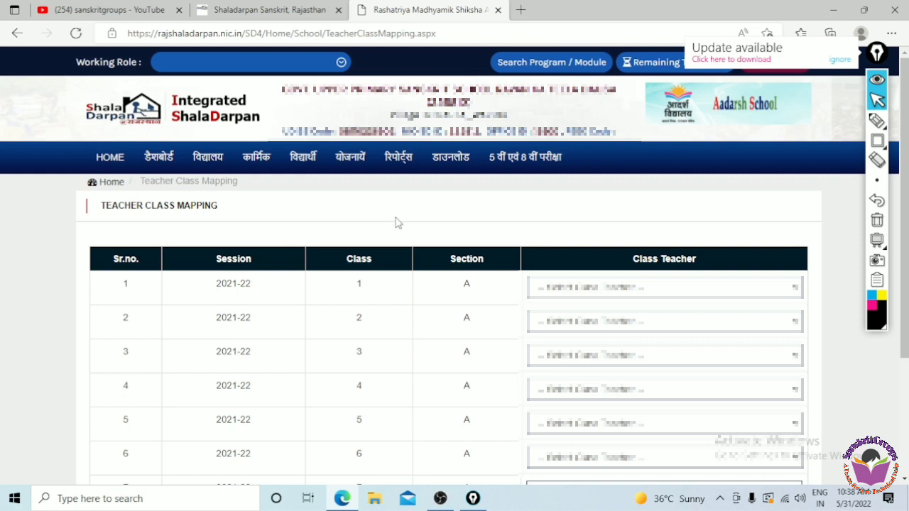
pyautogui.moveTo(95, 261); pyautogui.dragTo(141, 264)
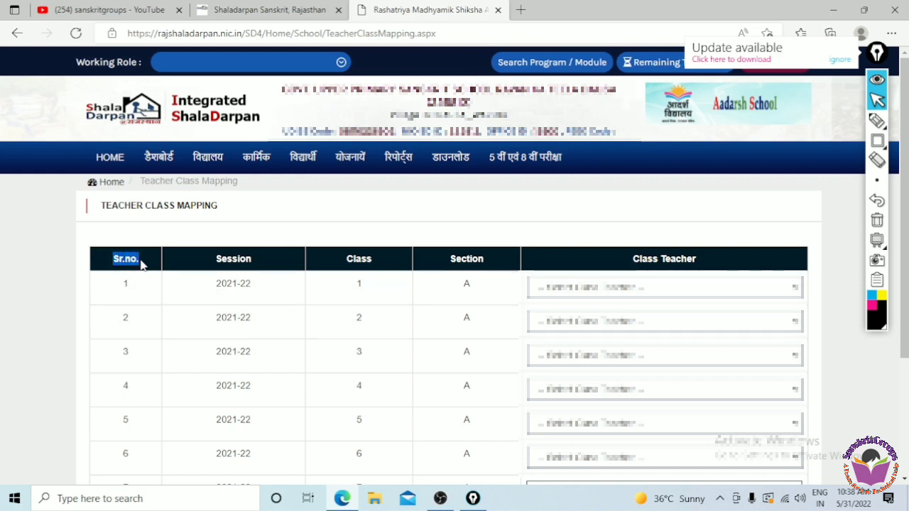
pyautogui.moveTo(211, 260); pyautogui.dragTo(250, 260)
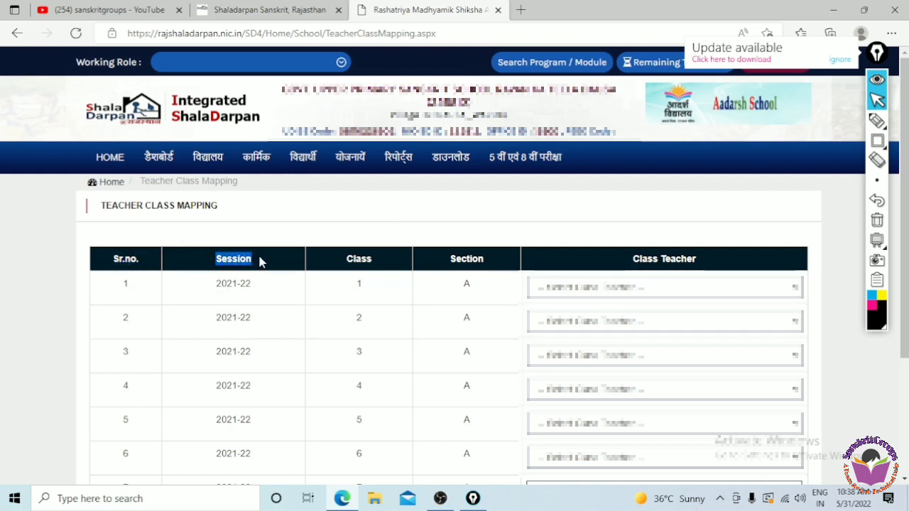
pyautogui.moveTo(338, 260); pyautogui.dragTo(383, 261)
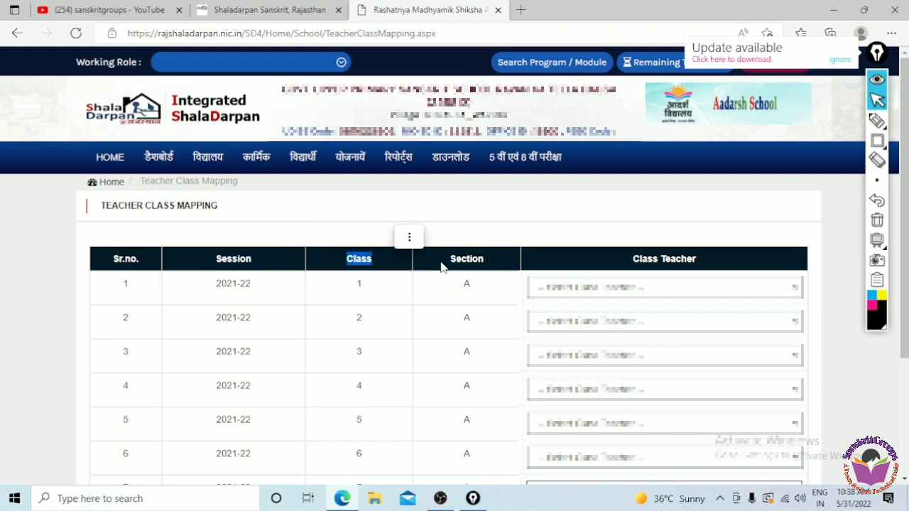
pyautogui.moveTo(444, 261); pyautogui.dragTo(490, 263)
pyautogui.moveTo(631, 260); pyautogui.dragTo(715, 268)
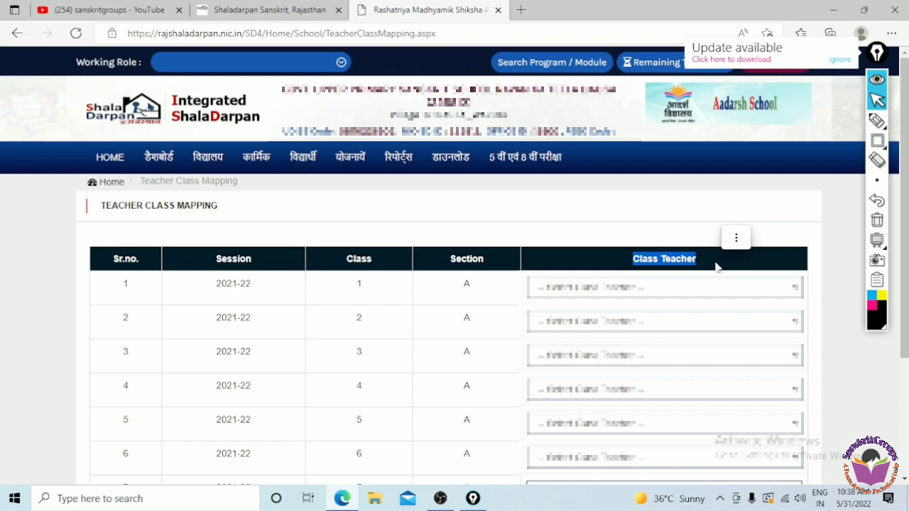
pyautogui.moveTo(213, 286); pyautogui.dragTo(269, 291)
pyautogui.moveTo(345, 286); pyautogui.dragTo(482, 295)
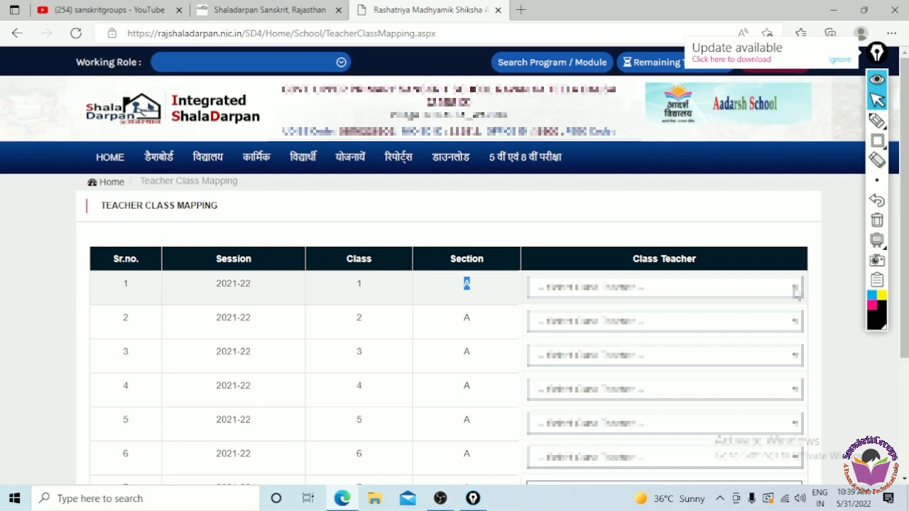
pyautogui.click(796, 289)
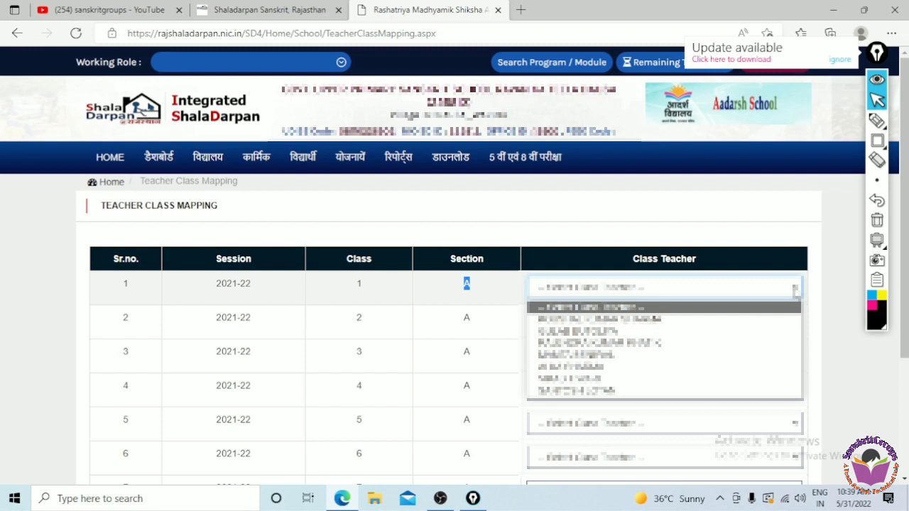
# - Choose class teachers for classes 5, 1, 2 and 3 in the mapping table
pyautogui.click(846, 345)
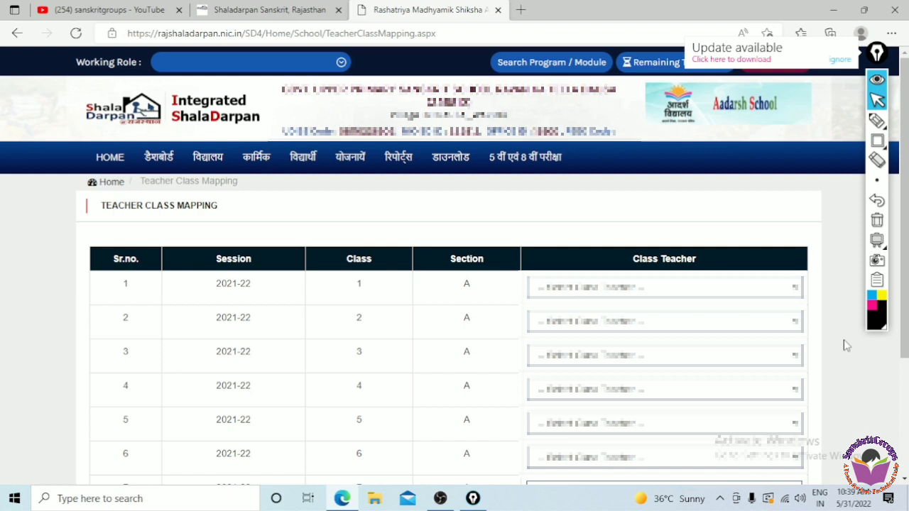
pyautogui.click(731, 426)
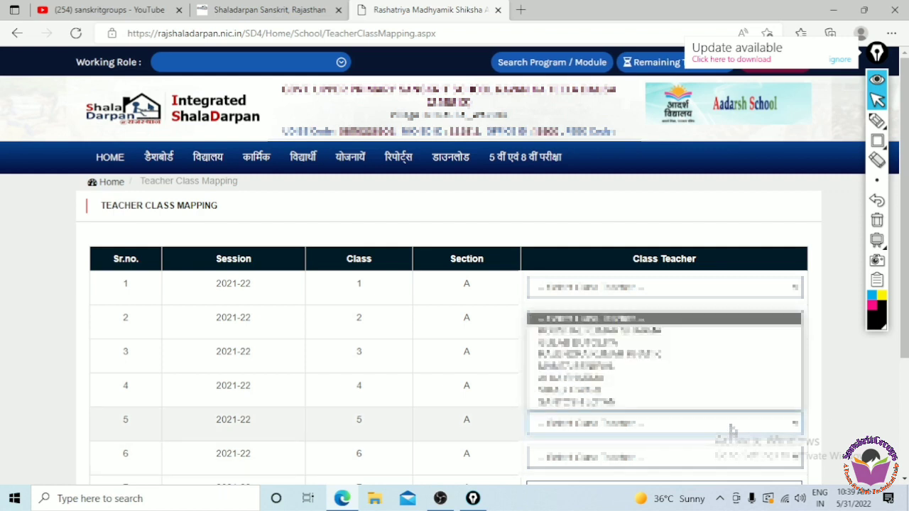
pyautogui.click(644, 391)
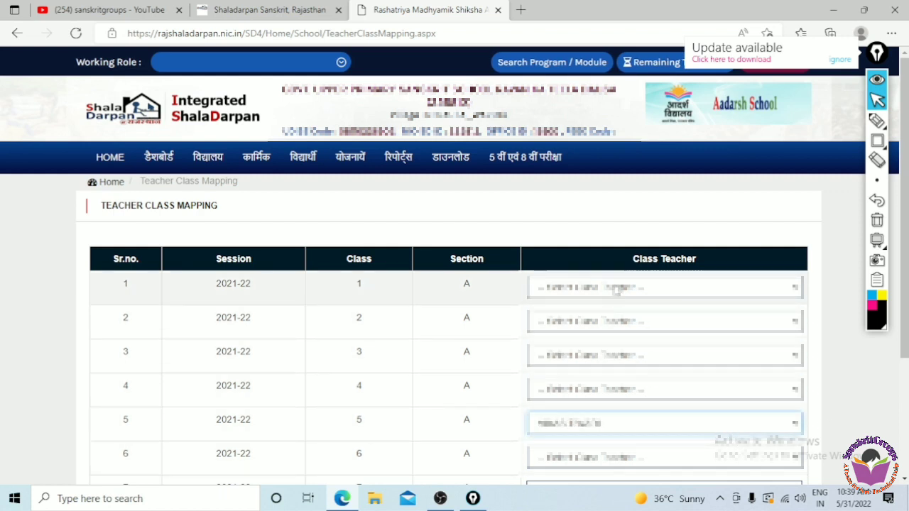
pyautogui.click(616, 290)
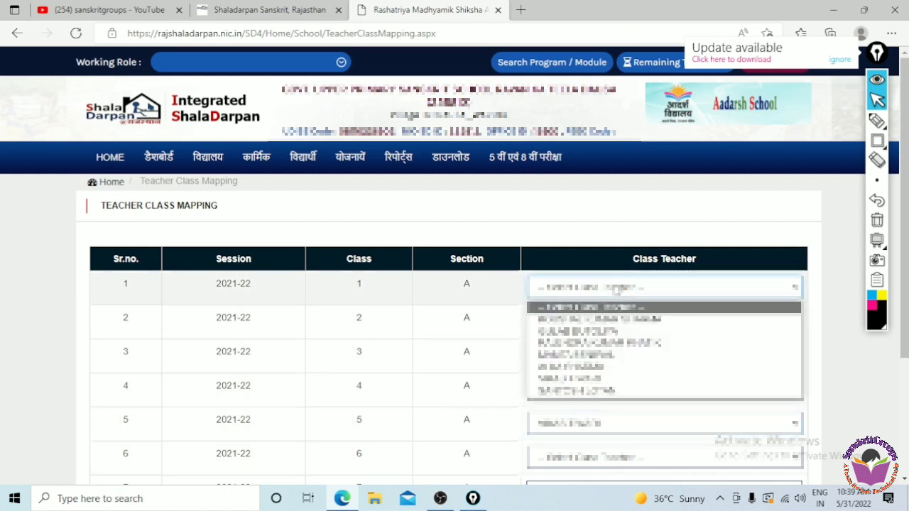
pyautogui.click(637, 344)
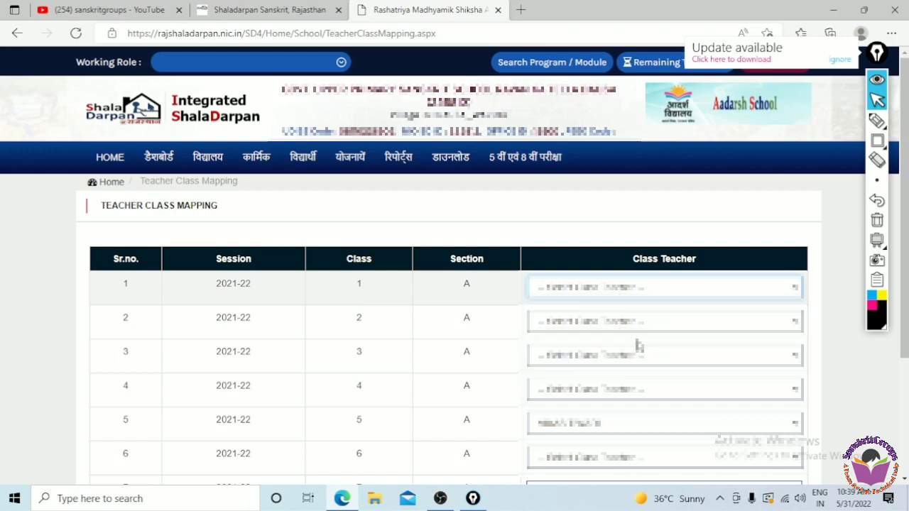
pyautogui.click(631, 324)
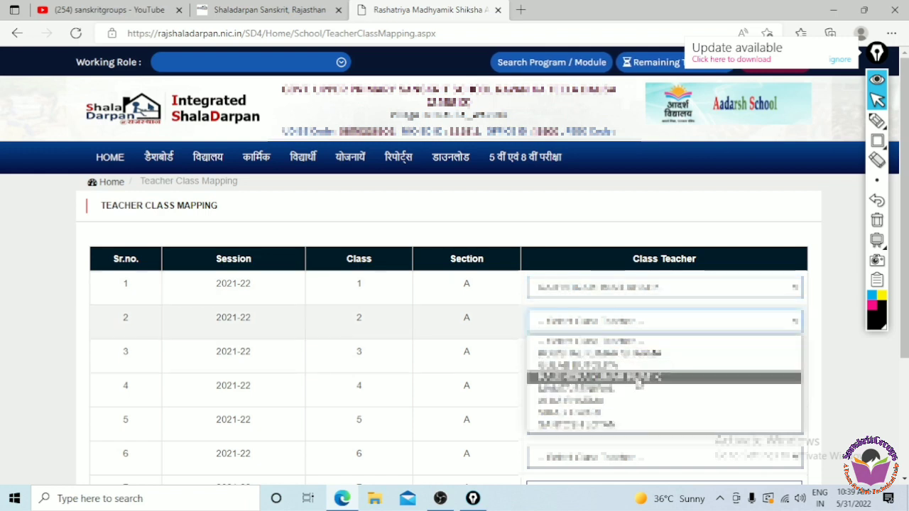
pyautogui.click(634, 375)
pyautogui.click(626, 356)
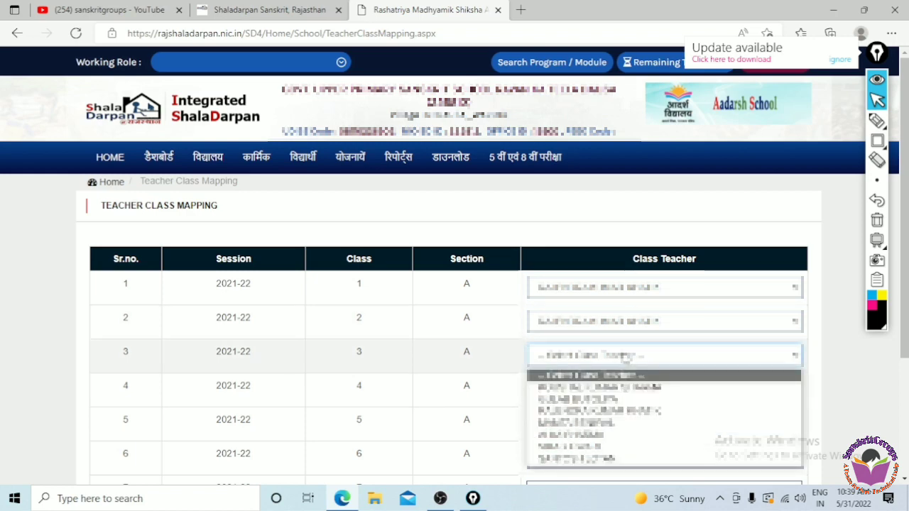
pyautogui.click(641, 423)
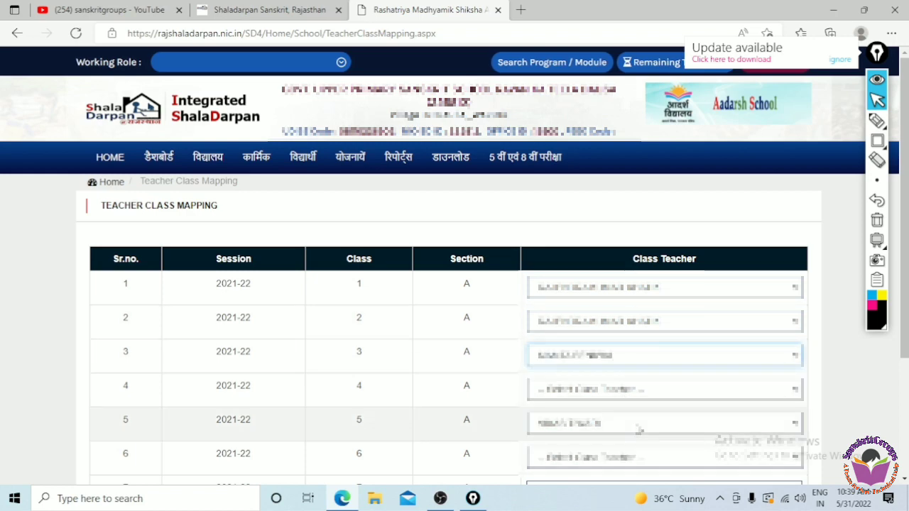
# - Choose class teachers for classes 4, 6, 7 and 8
pyautogui.click(616, 392)
pyautogui.click(639, 370)
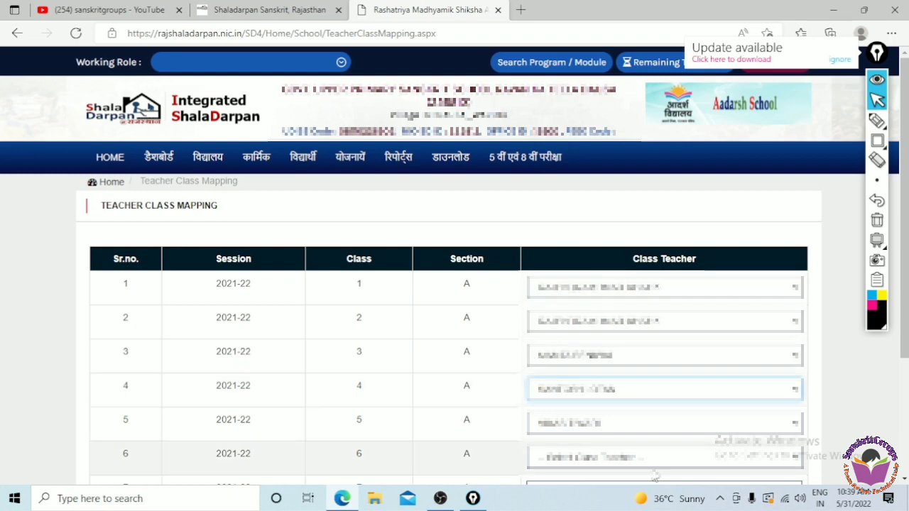
pyautogui.click(645, 457)
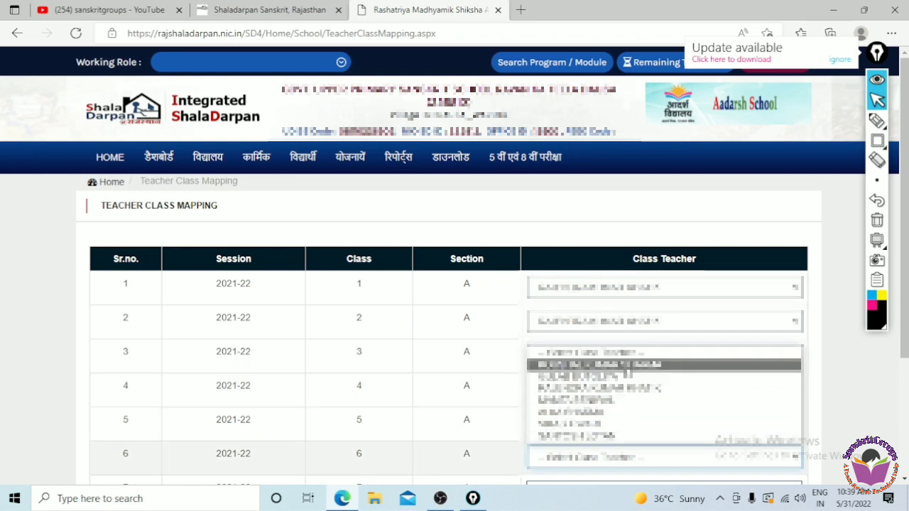
pyautogui.click(627, 365)
pyautogui.moveTo(905, 357); pyautogui.dragTo(906, 464)
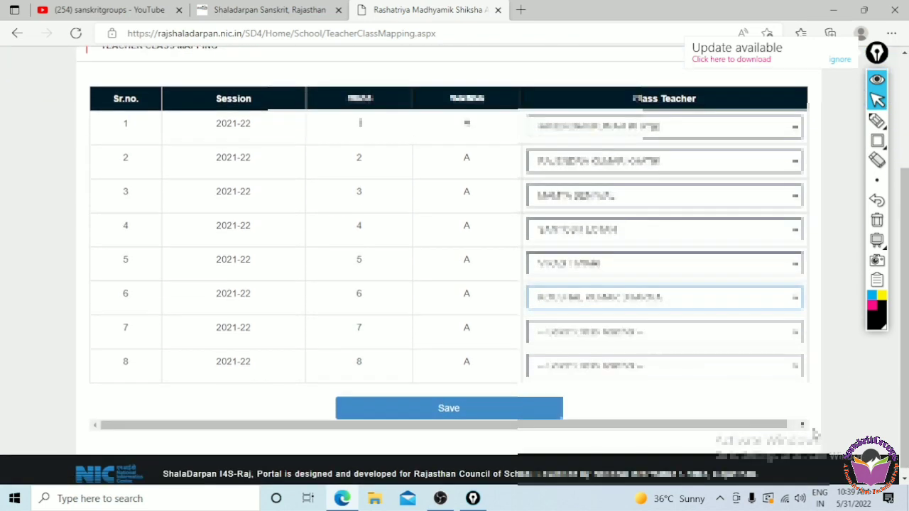
pyautogui.click(608, 338)
pyautogui.click(611, 411)
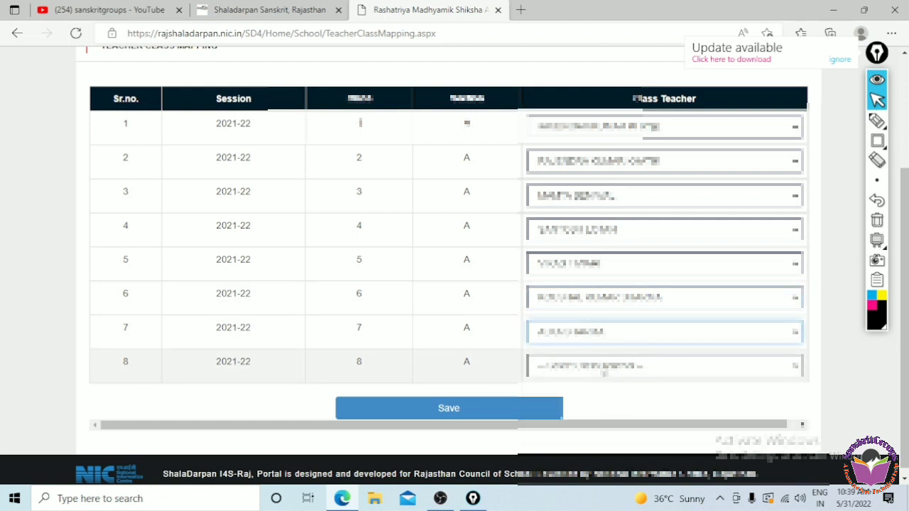
pyautogui.click(604, 368)
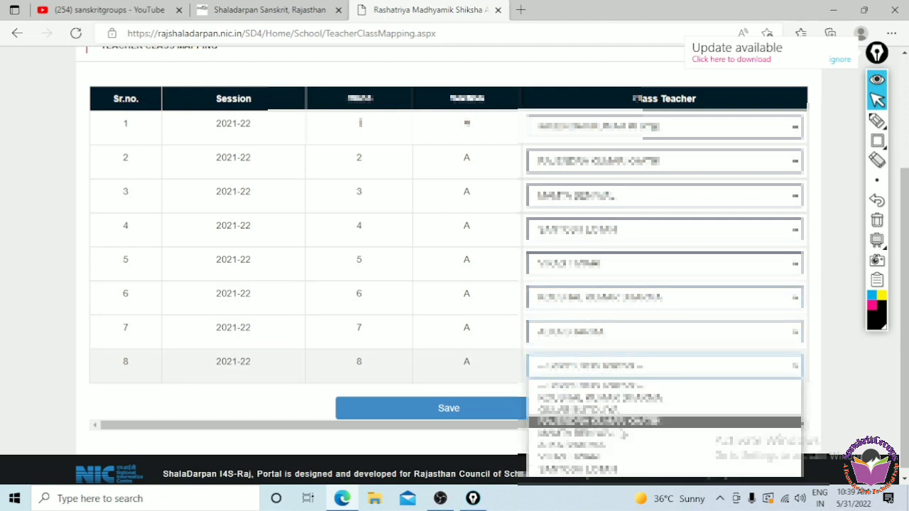
pyautogui.click(618, 421)
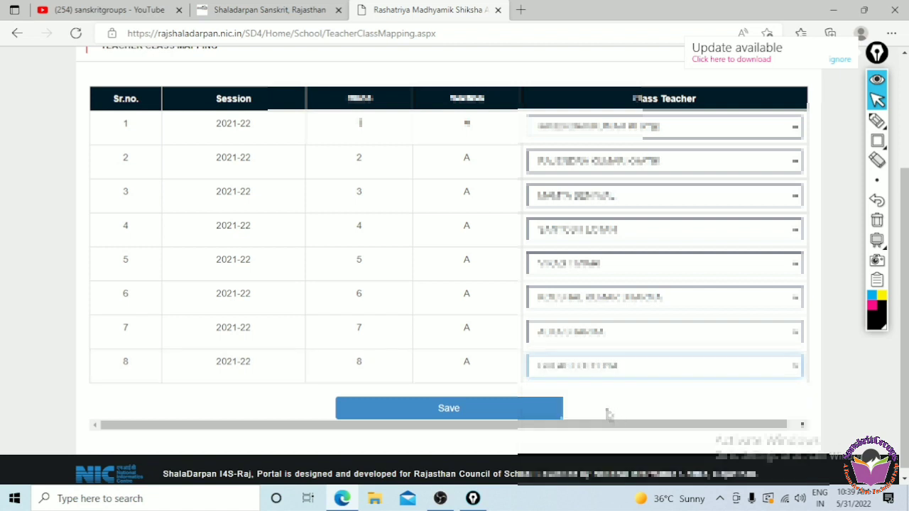
# - Save the class 1–8 mapping and highlight the 'Information has been save successfully' message
pyautogui.click(496, 417)
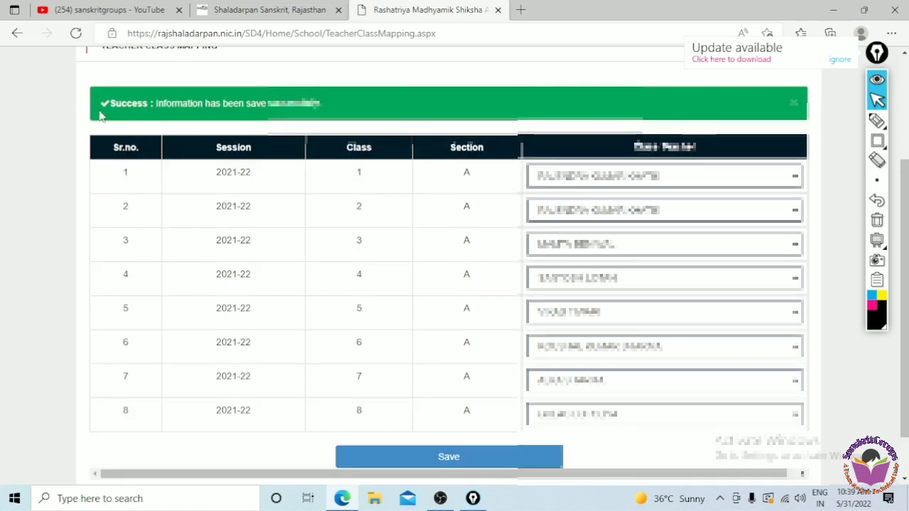
pyautogui.moveTo(104, 115); pyautogui.dragTo(349, 119)
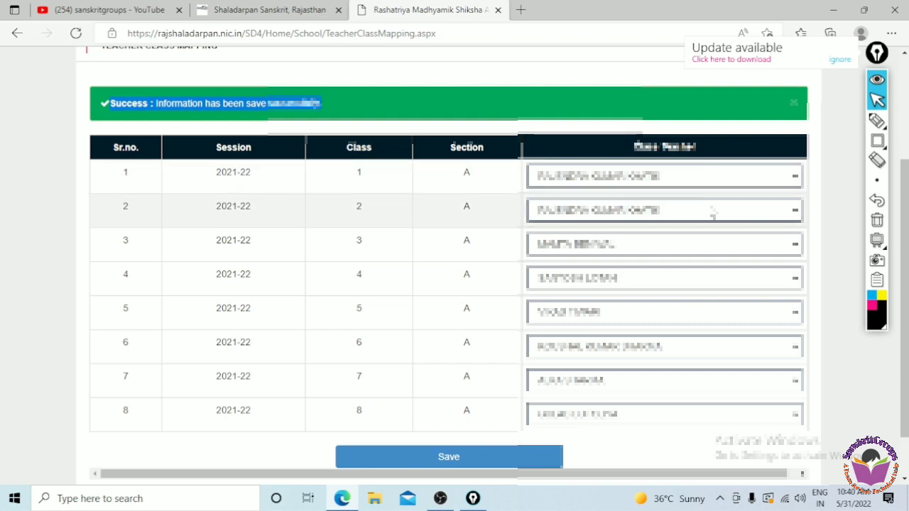
pyautogui.moveTo(876, 240)
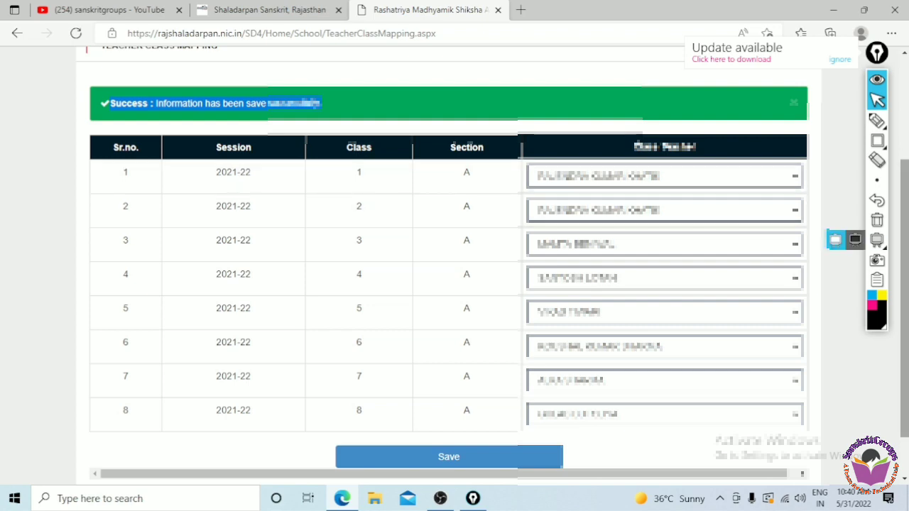
pyautogui.moveTo(906, 261); pyautogui.dragTo(906, 159)
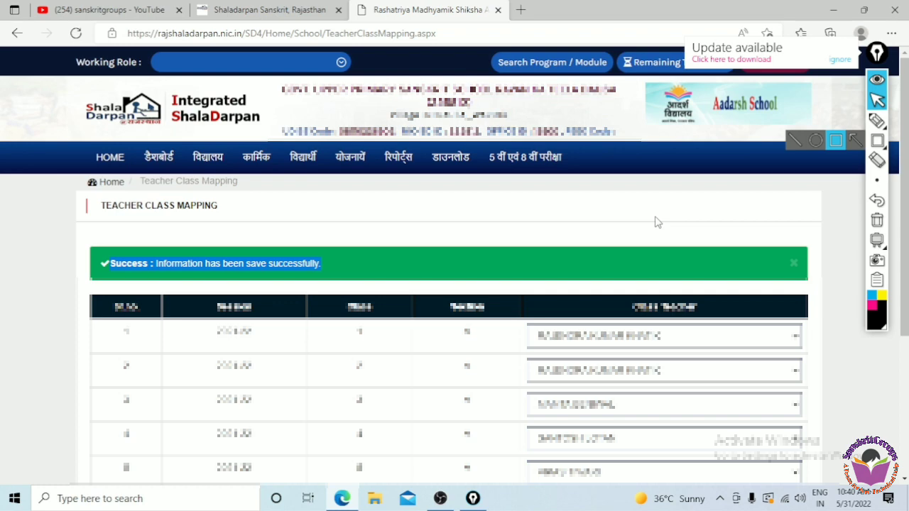
# - Clear the highlight and go to विद्यार्थी विवरण प्रविष्टि - प्रपत्र 9 from the विद्यार्थी menu
pyautogui.click(434, 220)
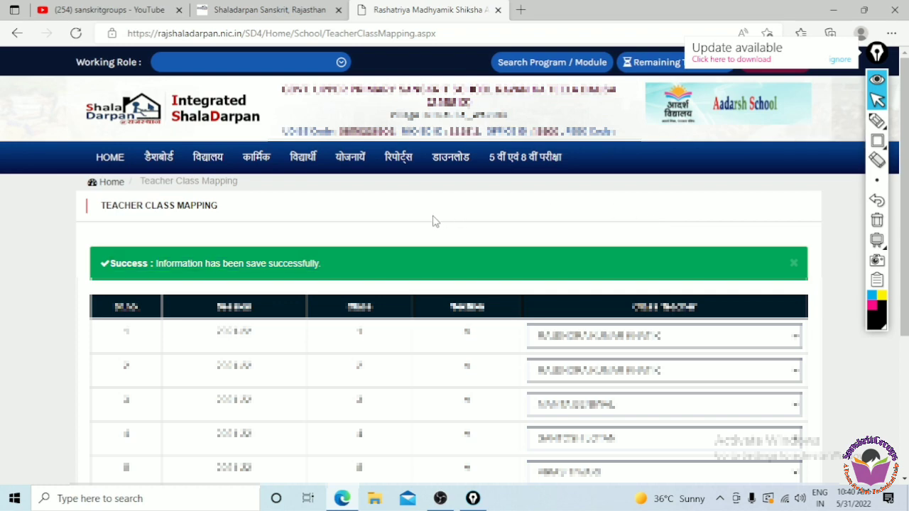
pyautogui.click(310, 164)
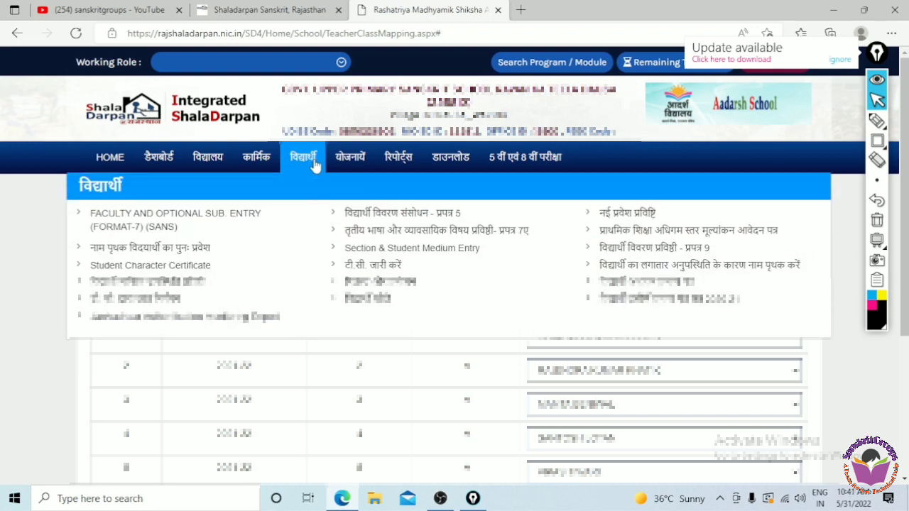
pyautogui.click(653, 254)
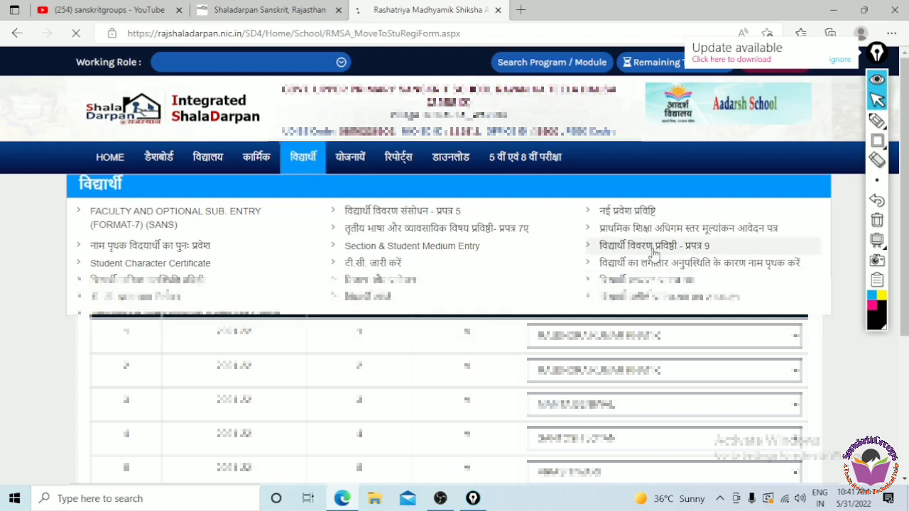
# - Load students for the last session option, the chosen class and section A
pyautogui.click(277, 291)
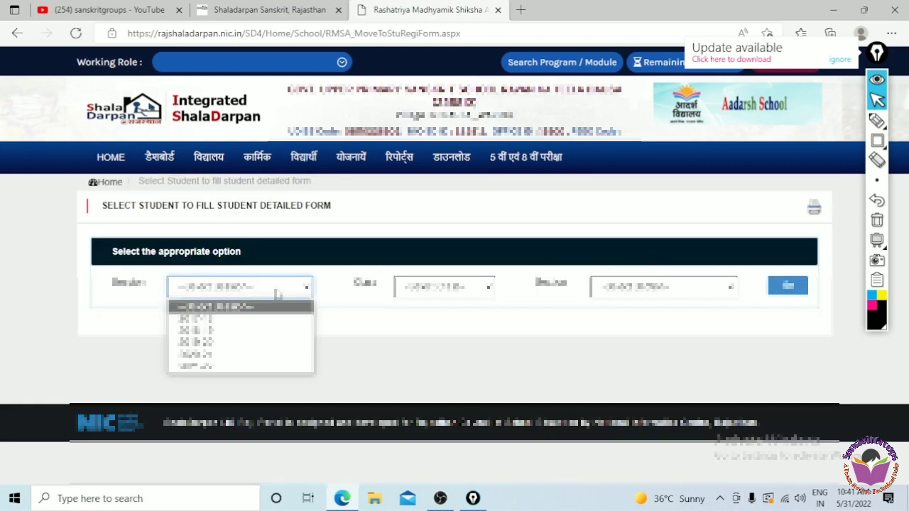
pyautogui.click(305, 366)
pyautogui.click(439, 287)
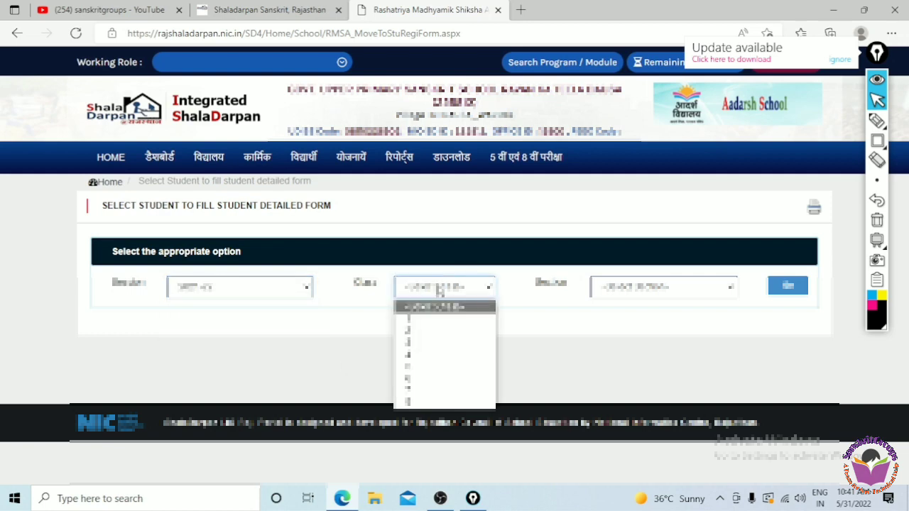
pyautogui.click(448, 367)
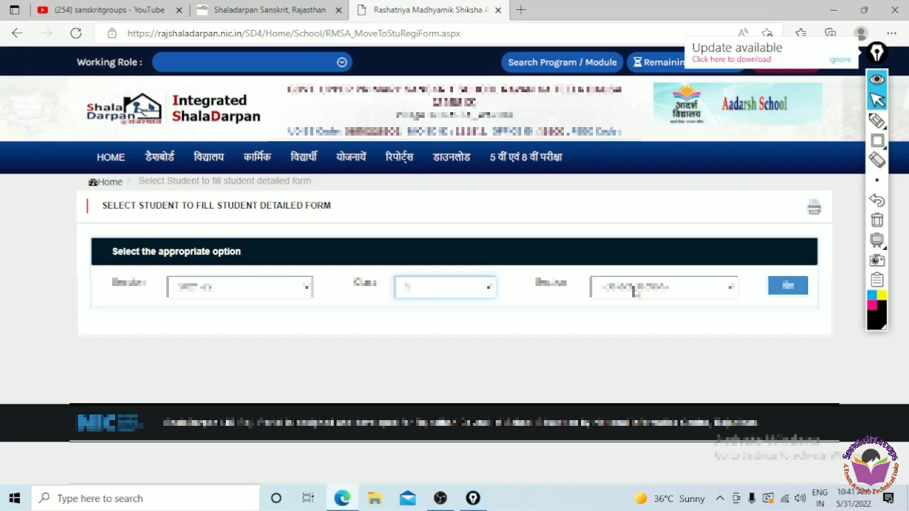
pyautogui.click(635, 291)
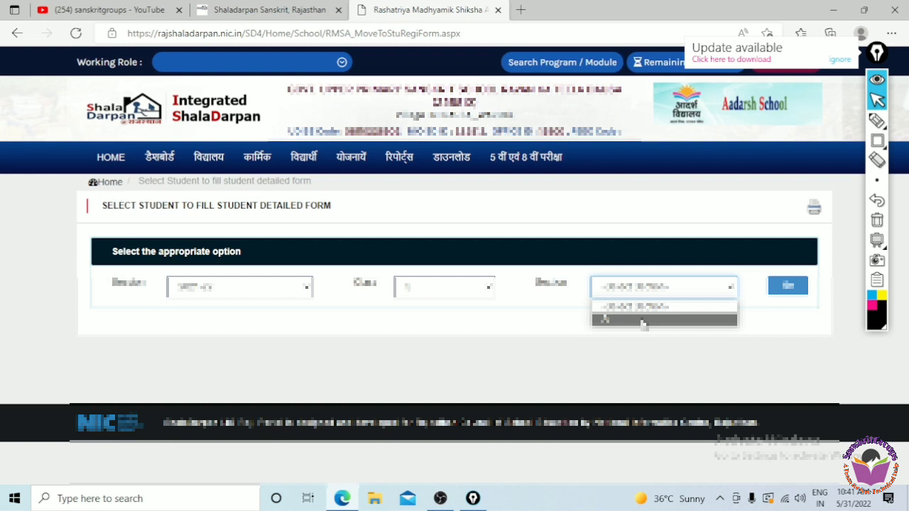
pyautogui.click(641, 324)
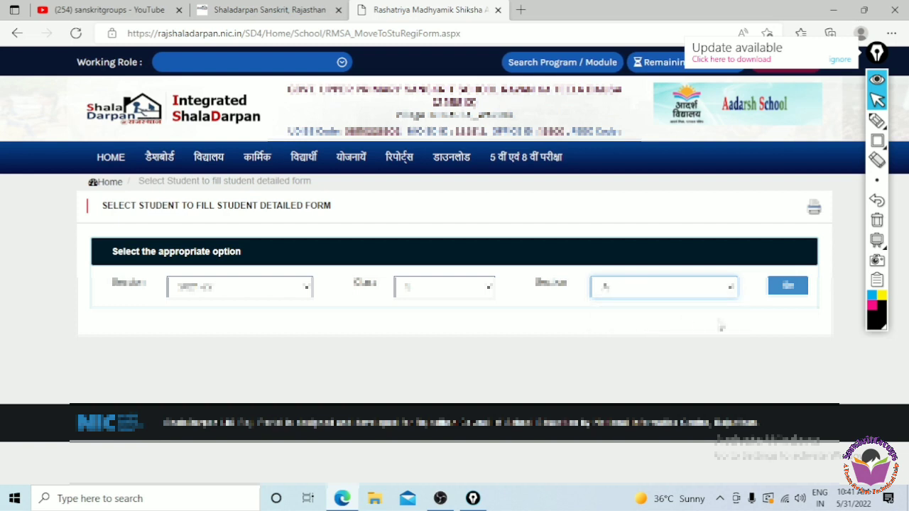
pyautogui.click(790, 291)
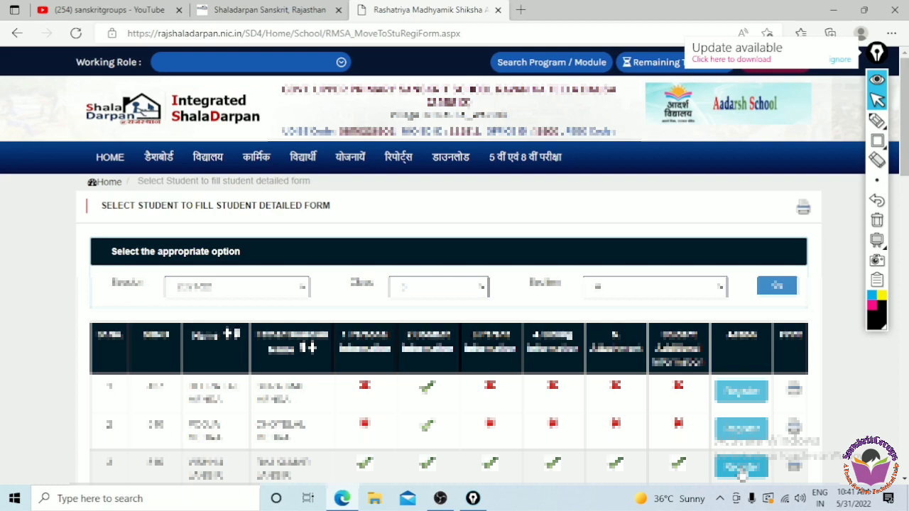
# - Open the third student's detail form, check the Aadhaar number field, and return to the top
pyautogui.click(741, 469)
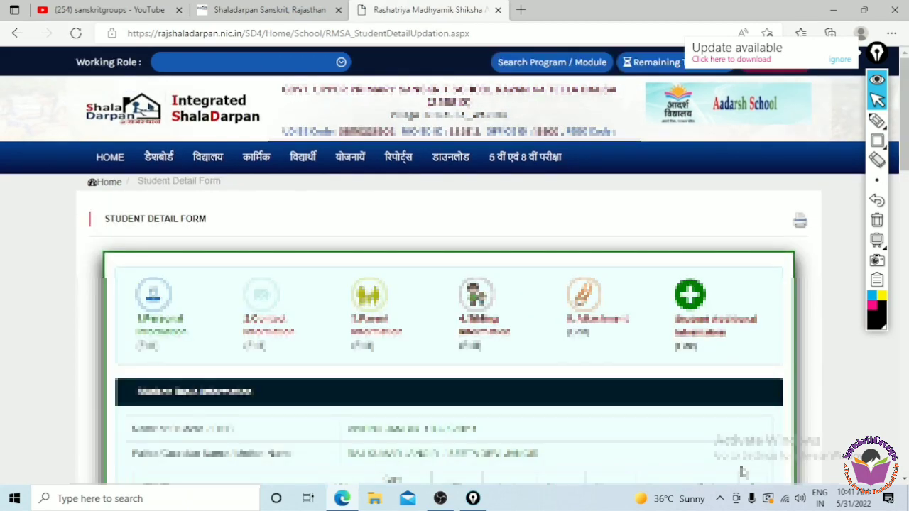
pyautogui.moveTo(906, 145); pyautogui.dragTo(907, 379)
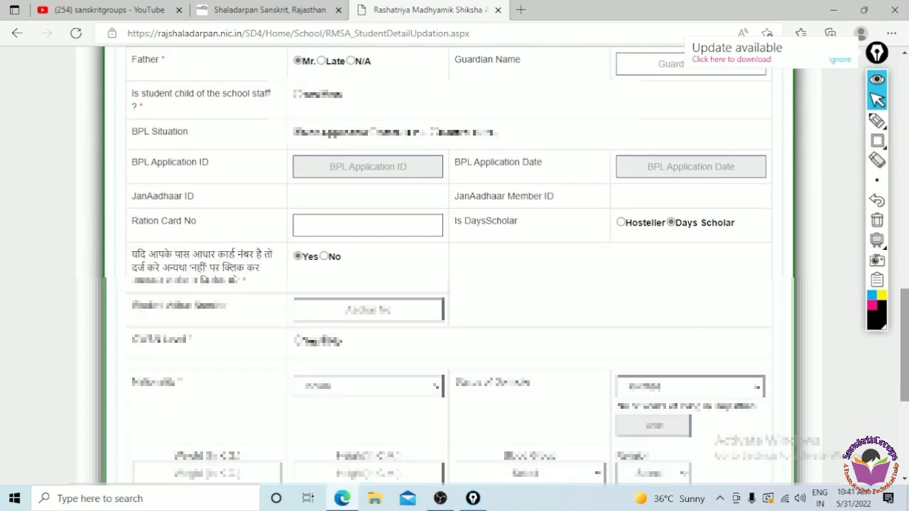
pyautogui.click(368, 310)
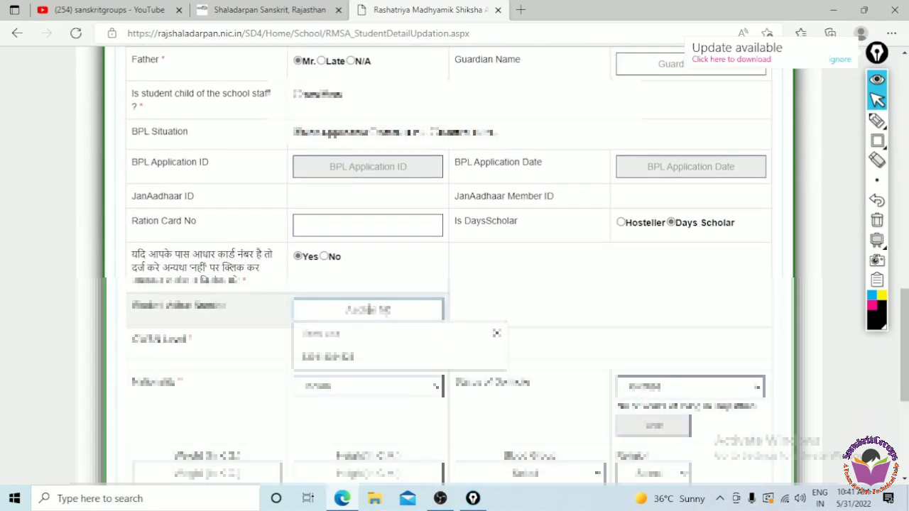
pyautogui.click(577, 311)
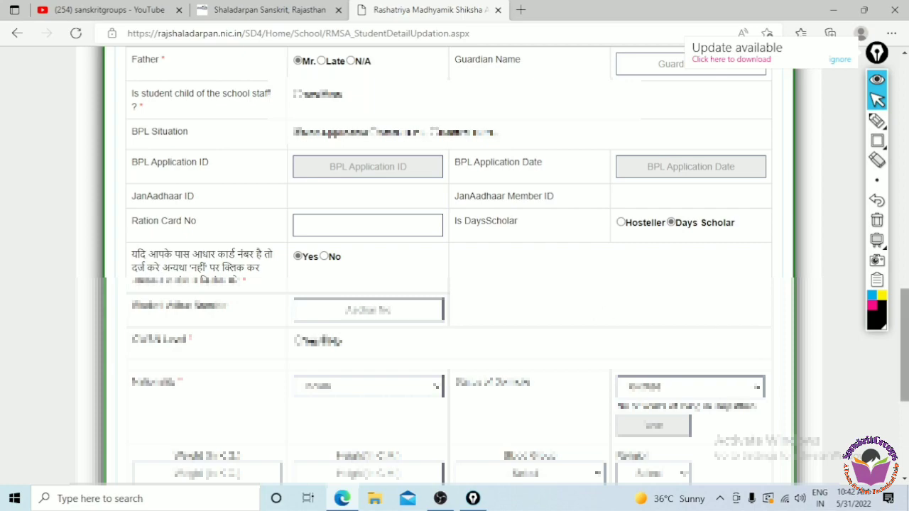
pyautogui.scroll(10, 592, 313)
pyautogui.scroll(4, 455, 263)
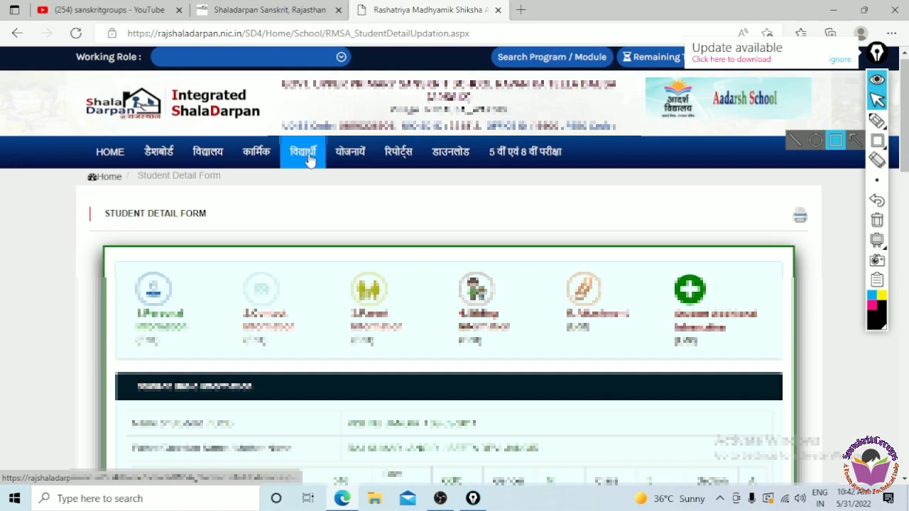
pyautogui.scroll(-15, 454, 284)
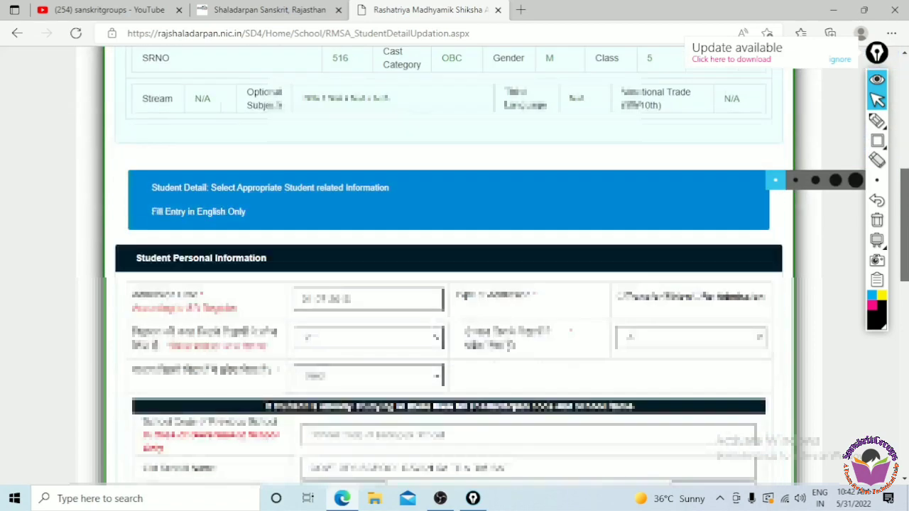
pyautogui.scroll(-1, 455, 284)
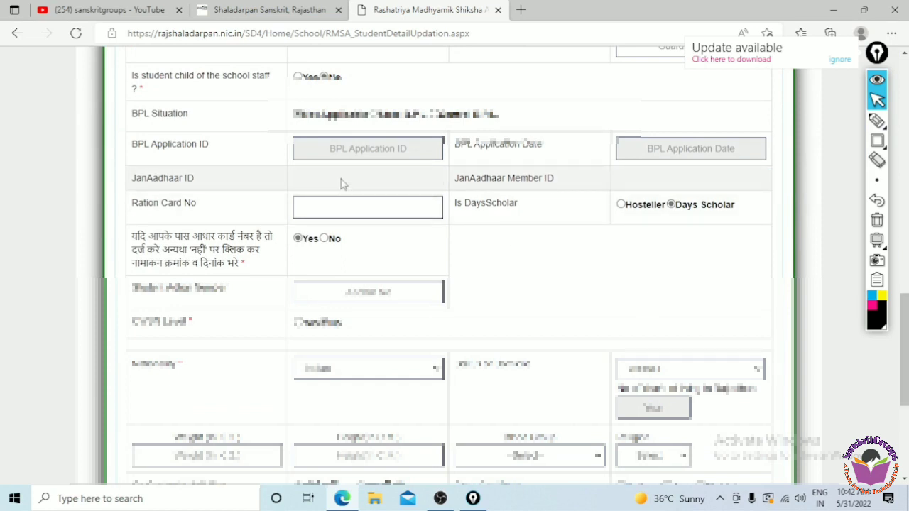
pyautogui.moveTo(132, 179); pyautogui.dragTo(198, 186)
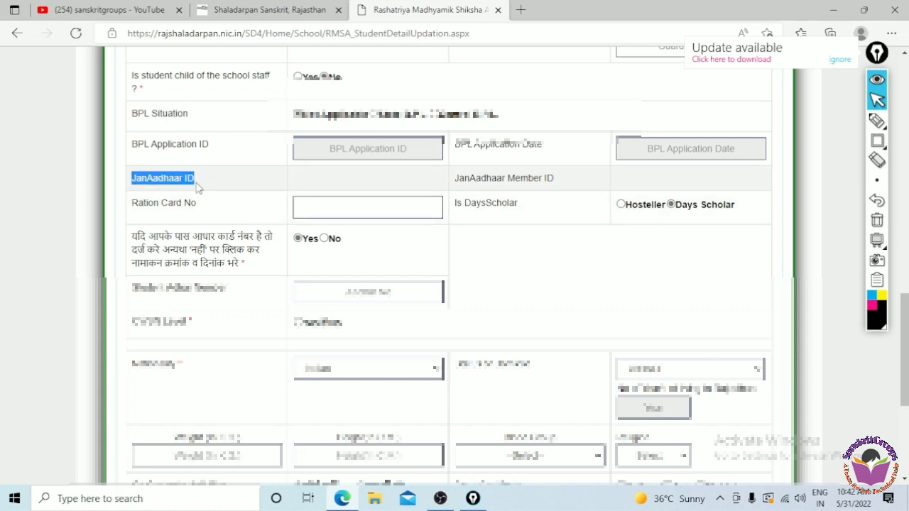
pyautogui.moveTo(452, 179); pyautogui.dragTo(565, 182)
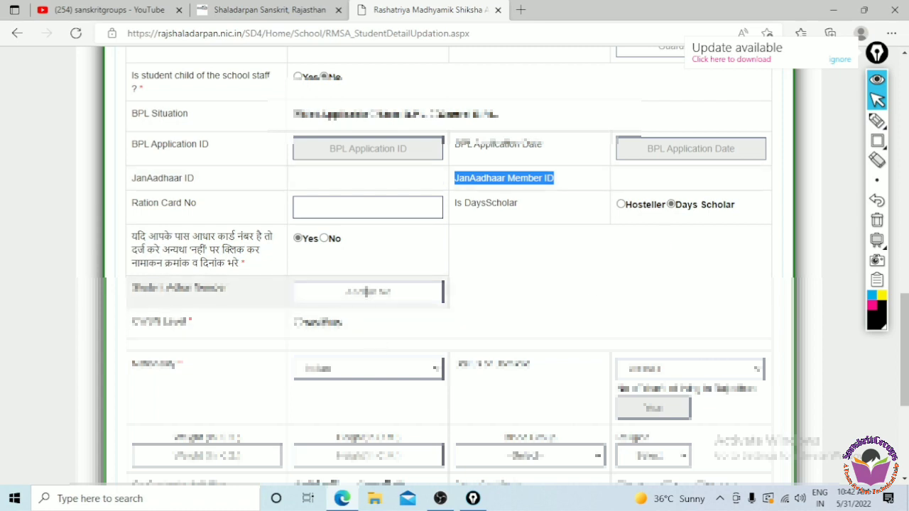
pyautogui.click(366, 292)
pyautogui.click(508, 287)
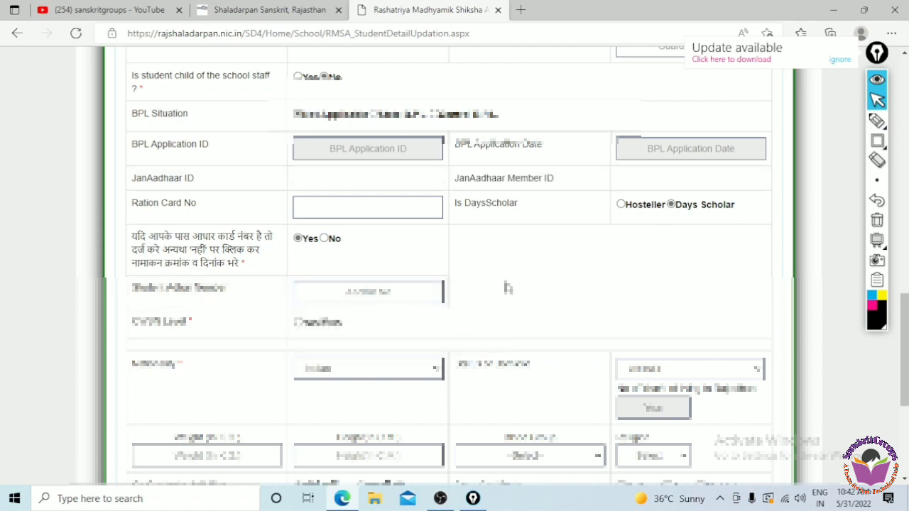
pyautogui.scroll(-4, 903, 340)
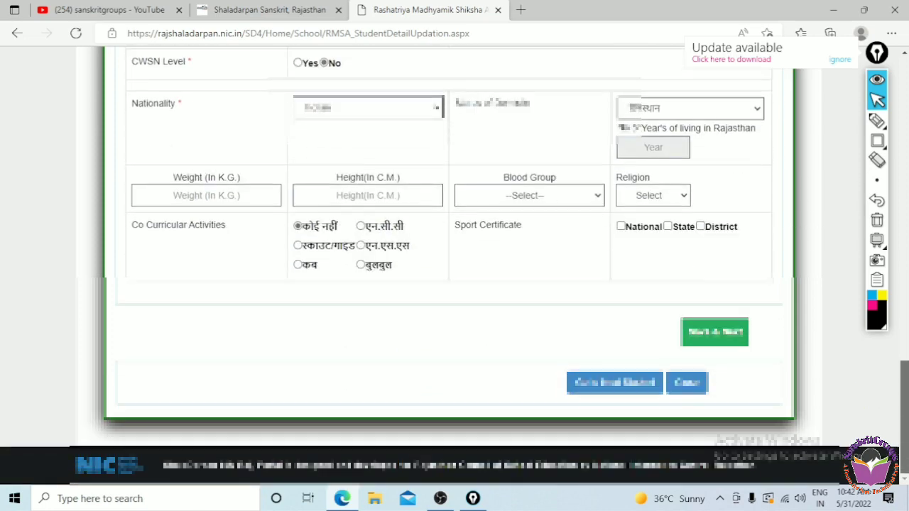